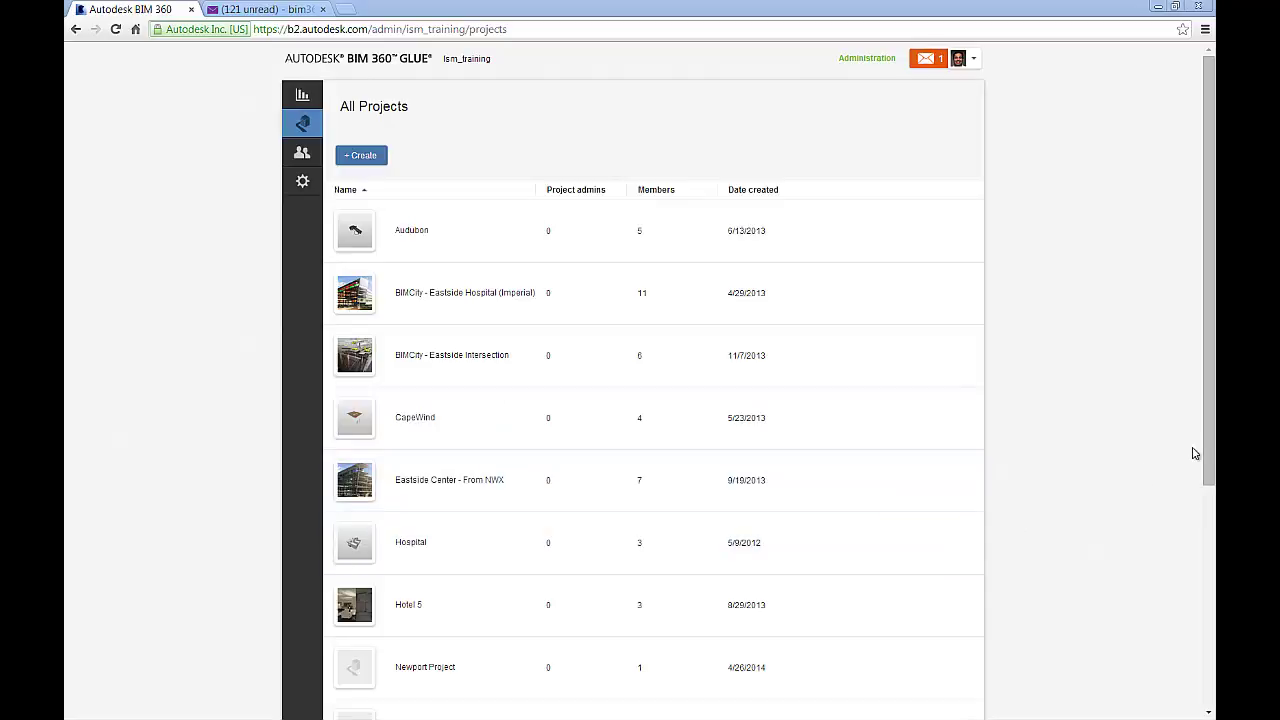
Open Oakwood Medical Center's project members and start adding a new member
{"action": "left_click_drag", "start_coordinate": [1210, 448], "coordinate": [1210, 561]}
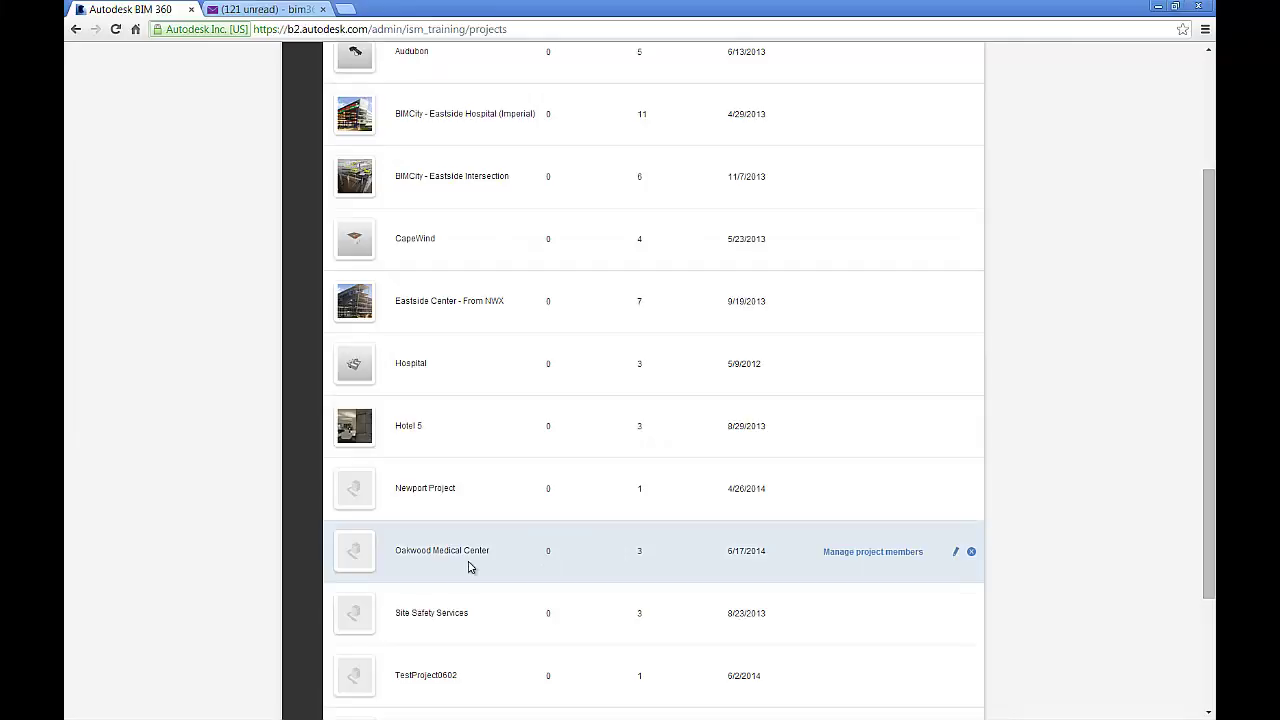
{"action": "left_click", "coordinate": [859, 554]}
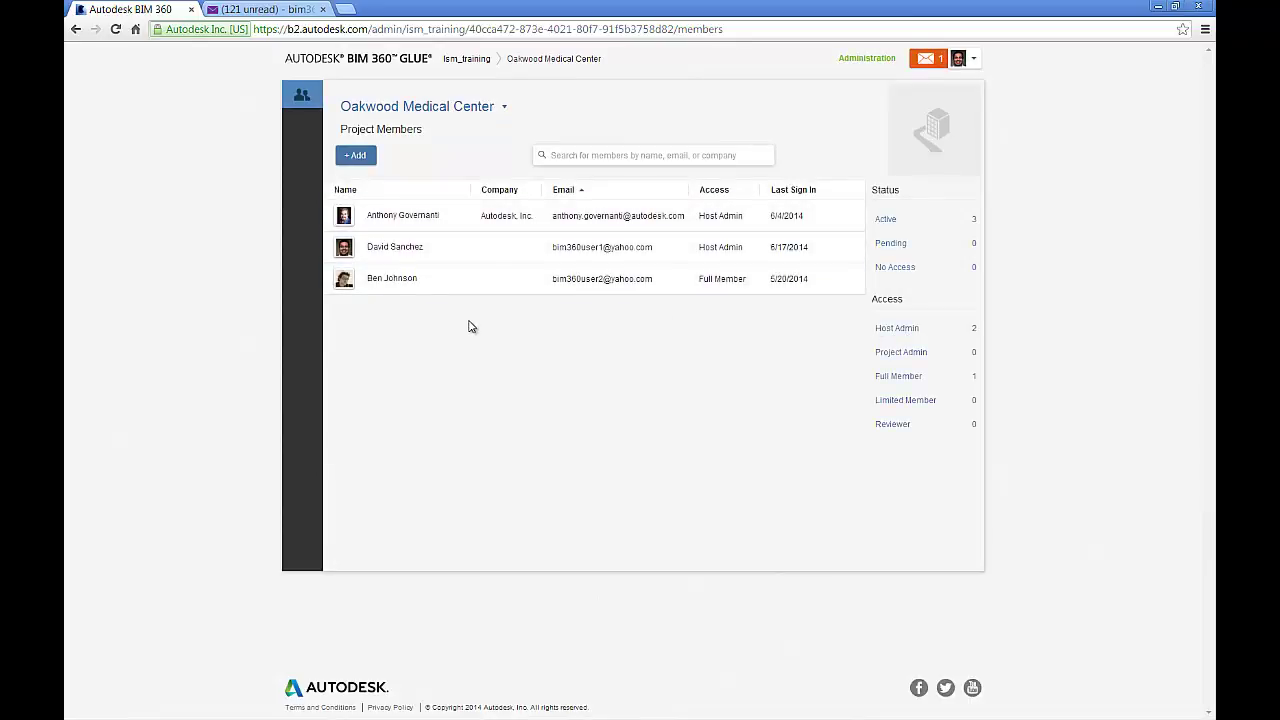
{"action": "left_click", "coordinate": [354, 158]}
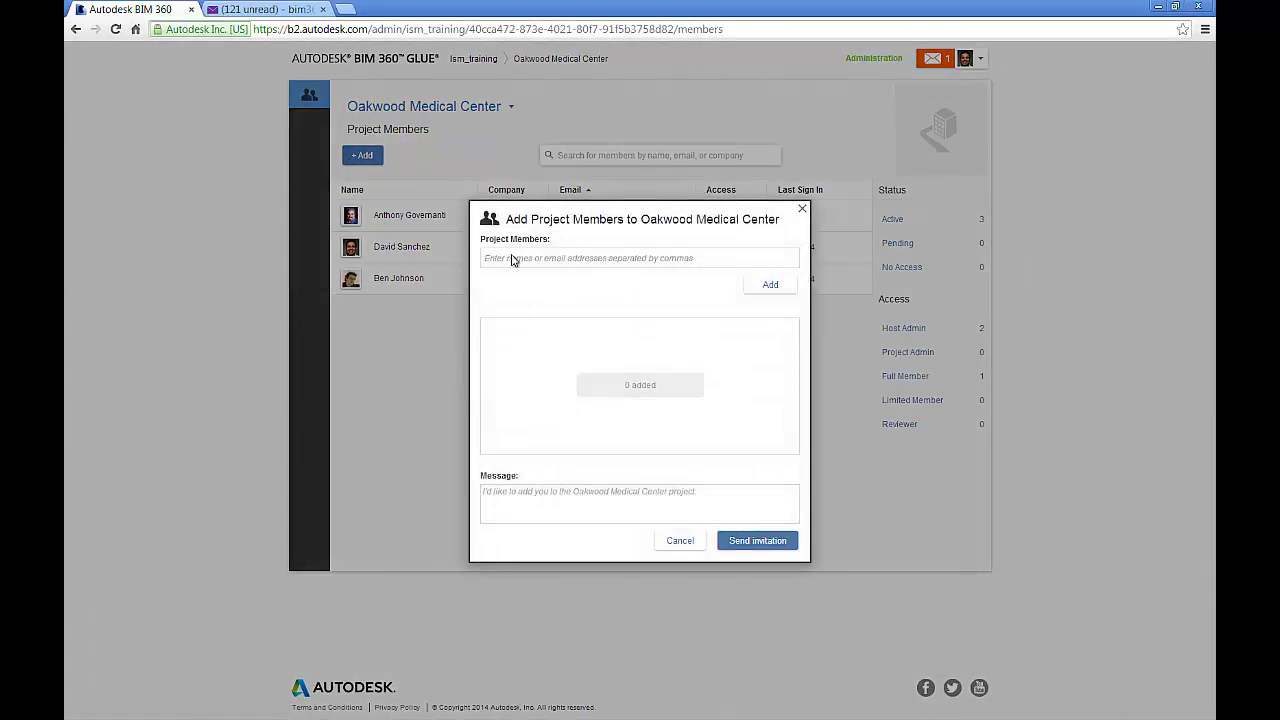
Invite the matching directory person as a Full Member with the default invitation message
{"action": "left_click", "coordinate": [513, 260]}
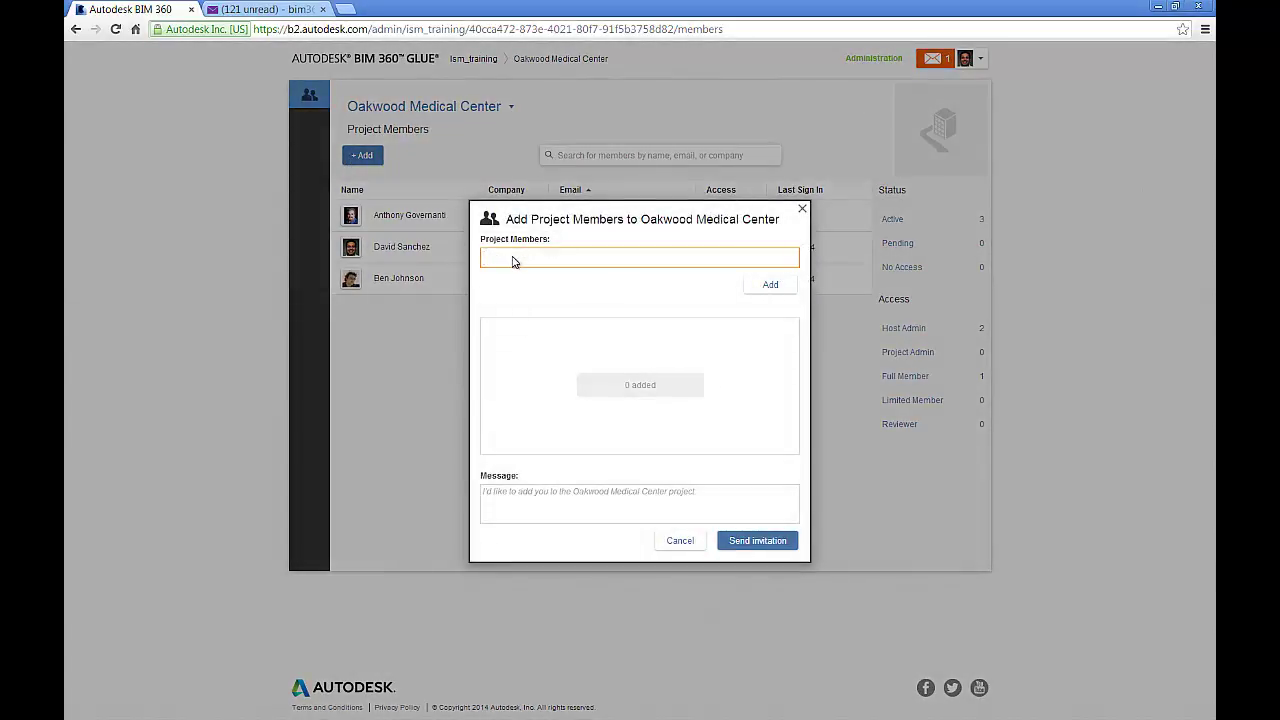
{"action": "type", "text": "deb"}
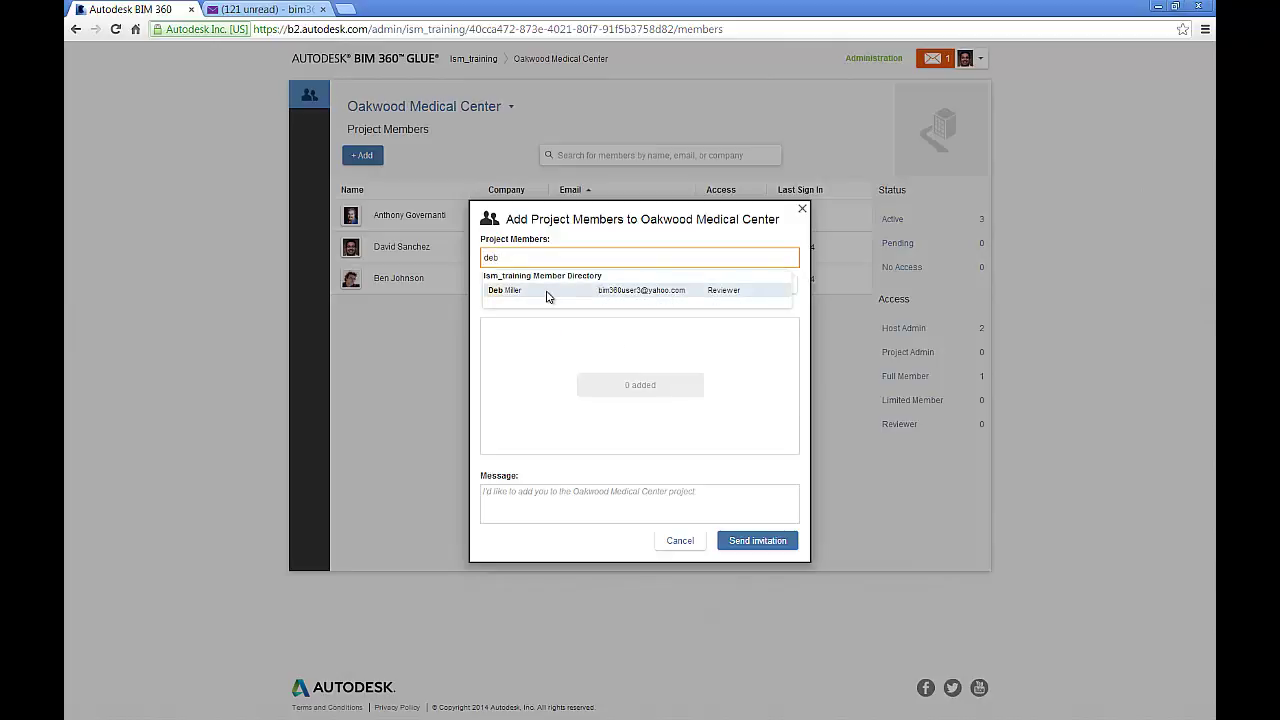
{"action": "left_click", "coordinate": [547, 292]}
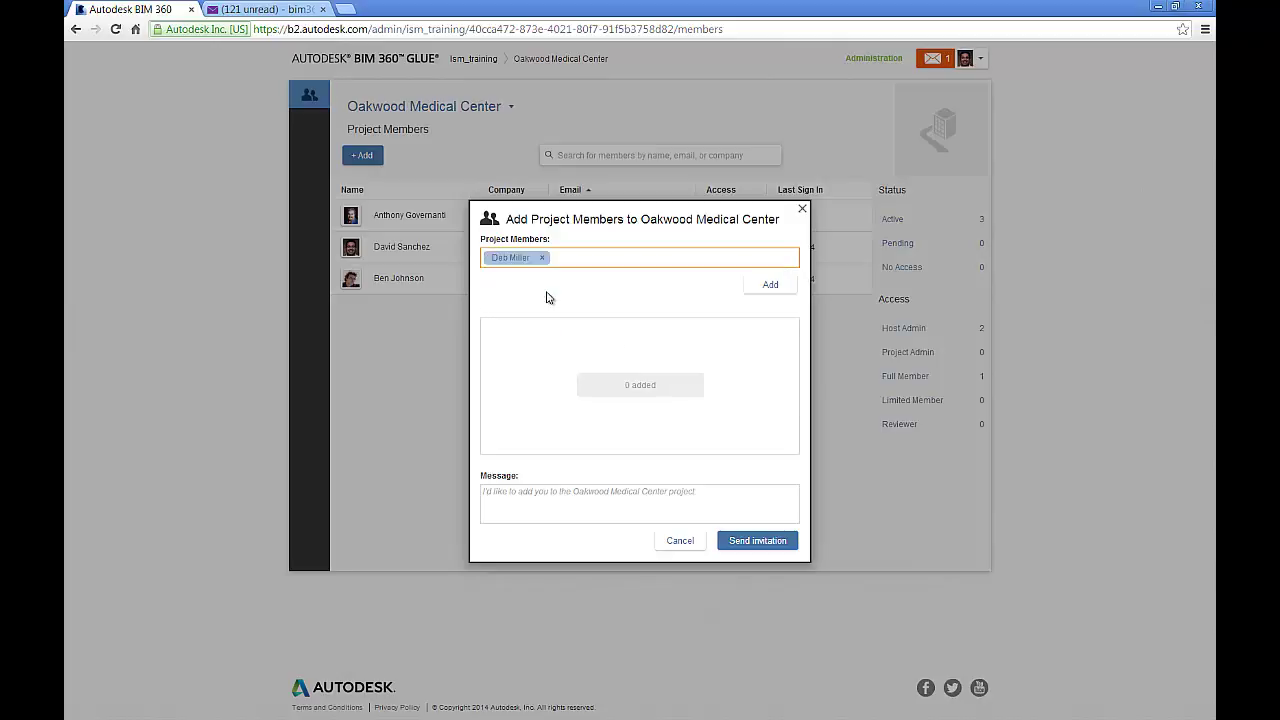
{"action": "left_click", "coordinate": [761, 285]}
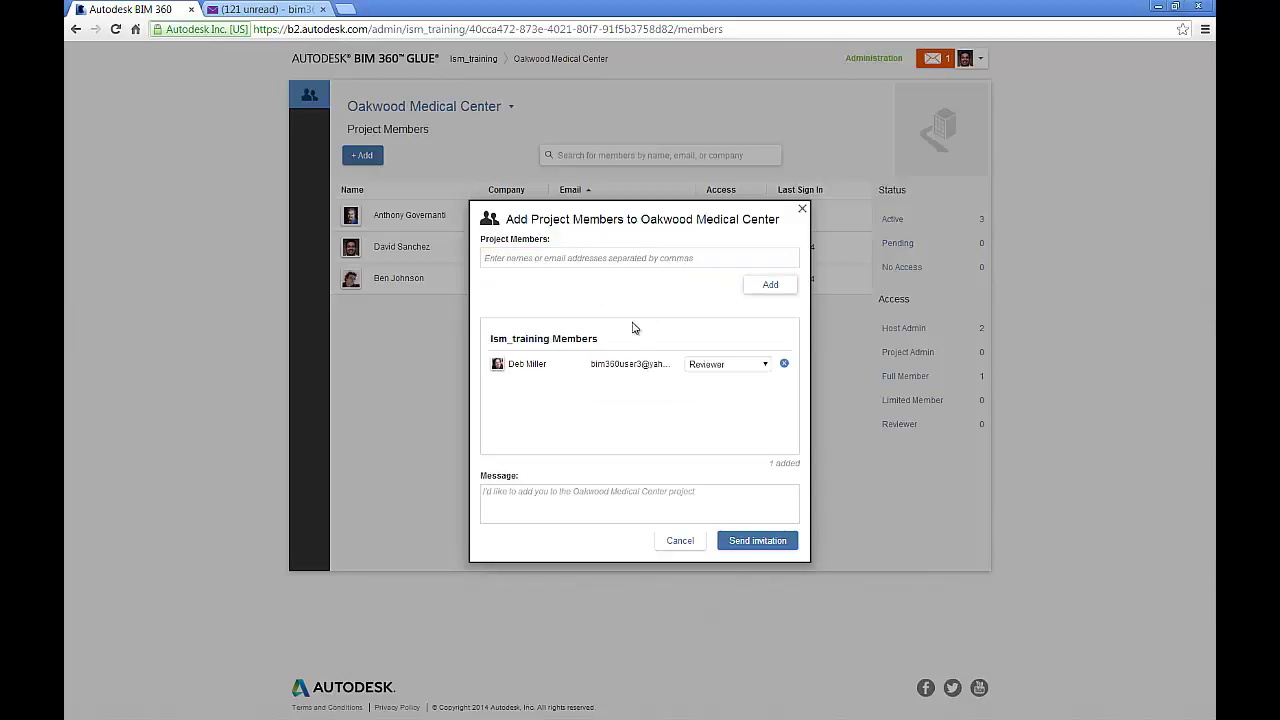
{"action": "left_click", "coordinate": [732, 366]}
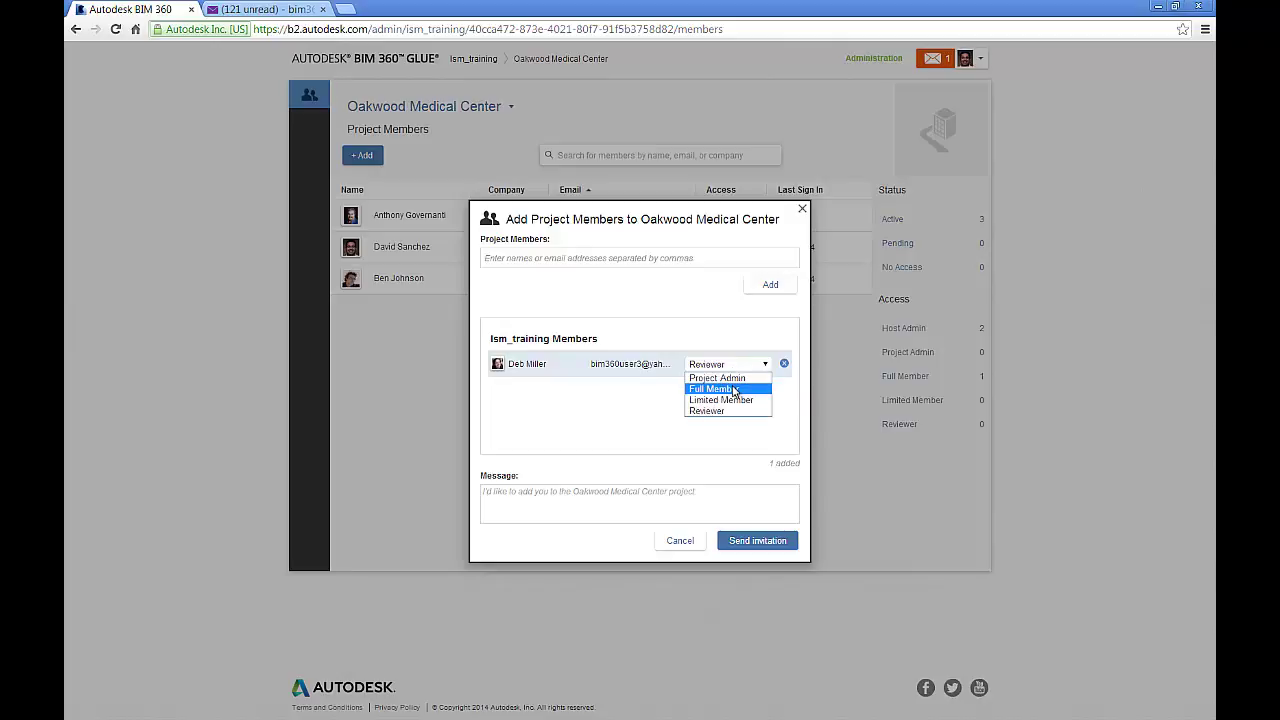
{"action": "left_click", "coordinate": [736, 390]}
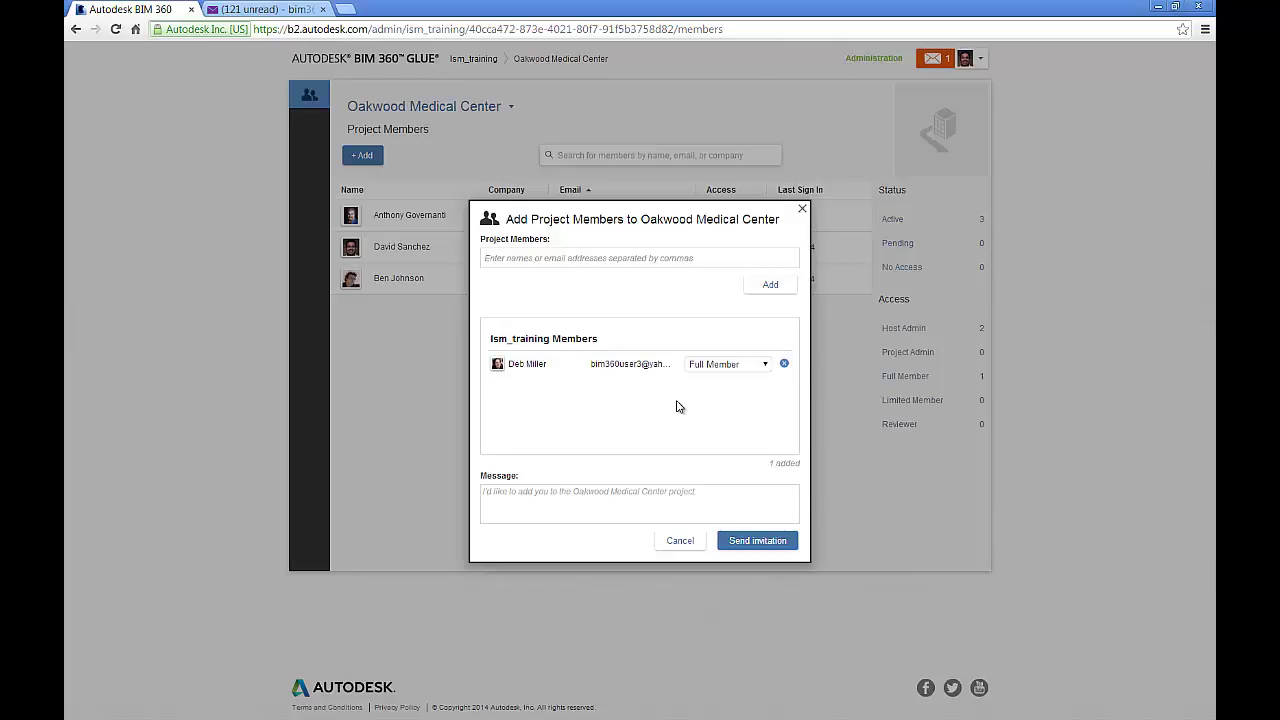
{"action": "left_click", "coordinate": [588, 491]}
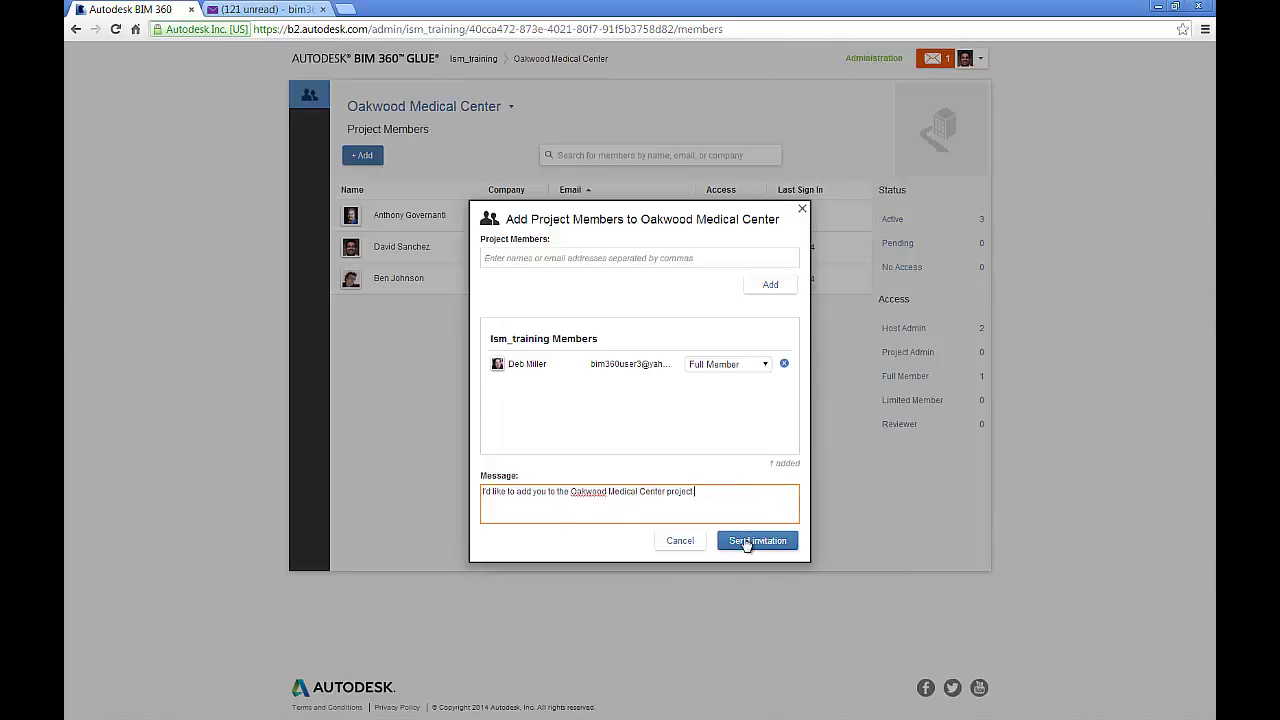
{"action": "left_click", "coordinate": [746, 541]}
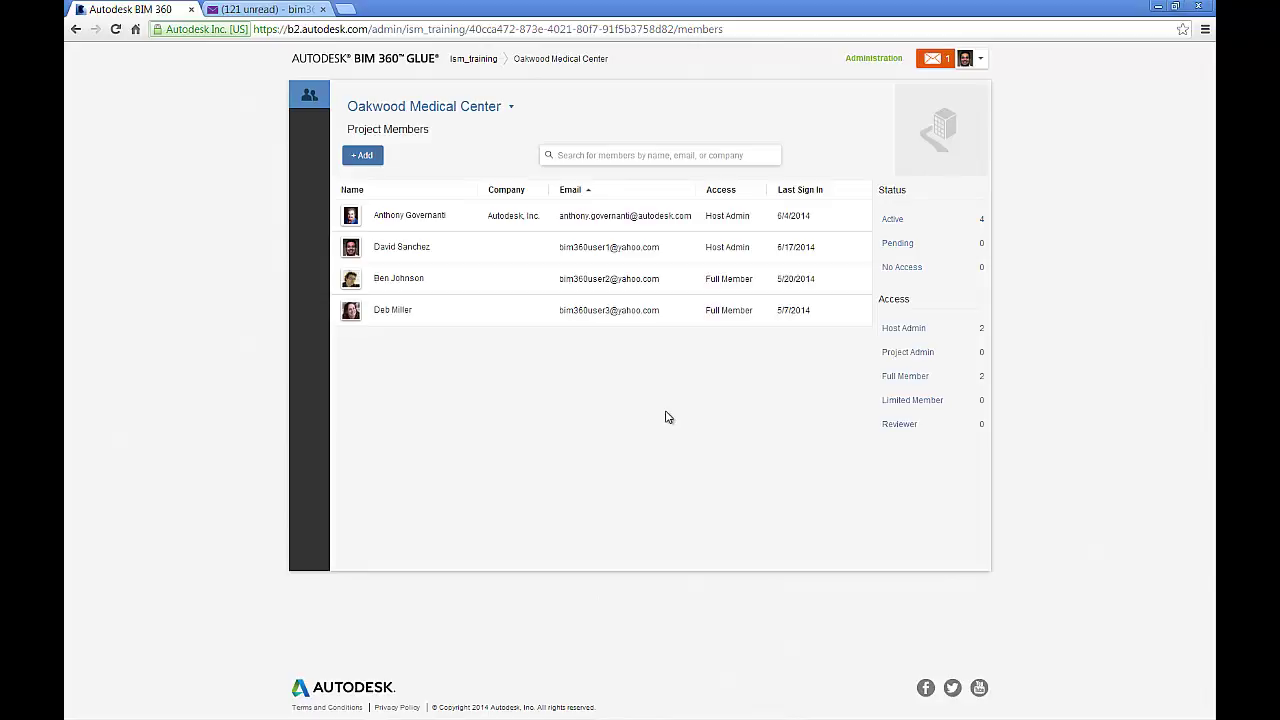
Switch to the invitee's Yahoo Mail inbox tab
{"action": "left_click", "coordinate": [273, 9]}
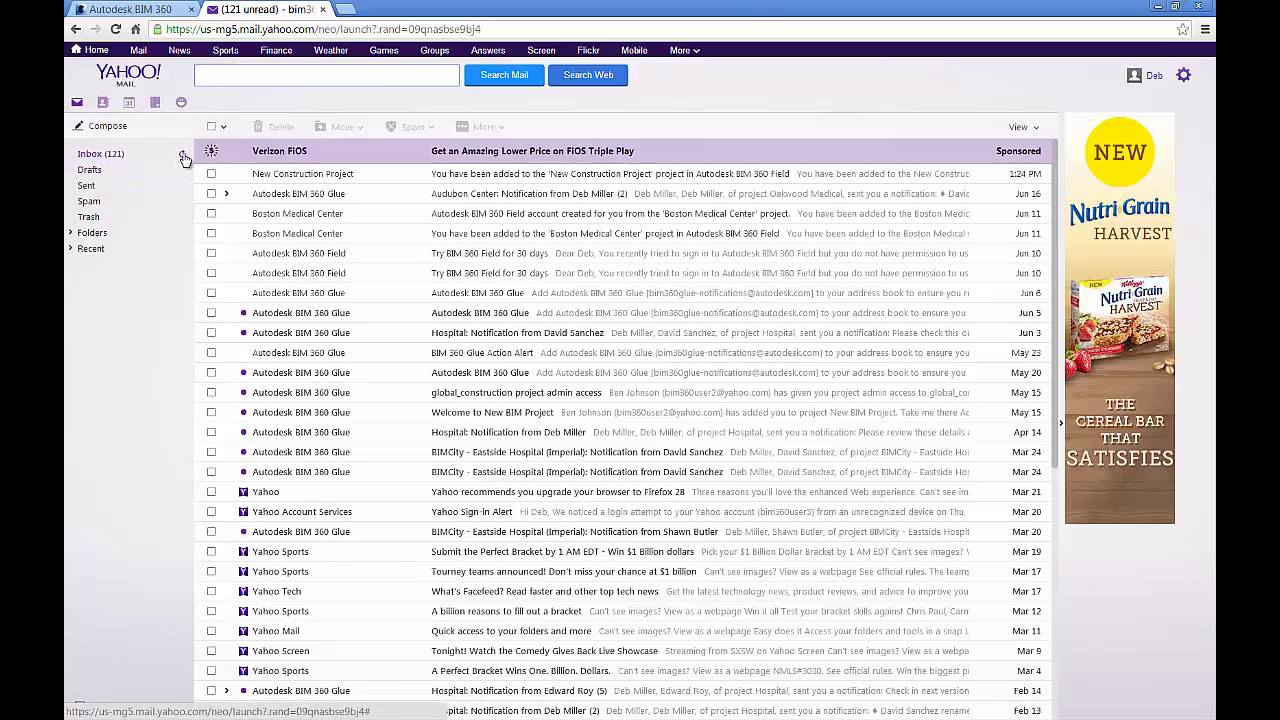
Refresh the inbox, open the Welcome to Oakwood Medical Center email, and follow Take me there
{"action": "left_click", "coordinate": [184, 157]}
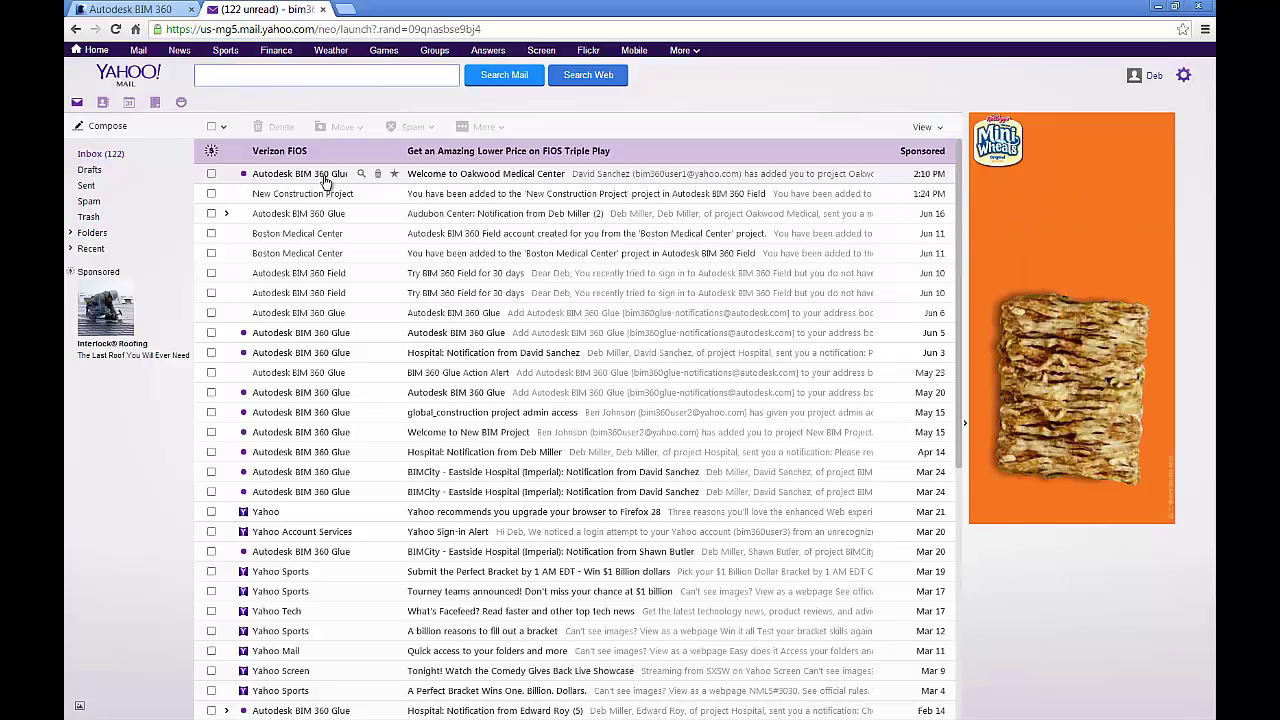
{"action": "left_click", "coordinate": [325, 181]}
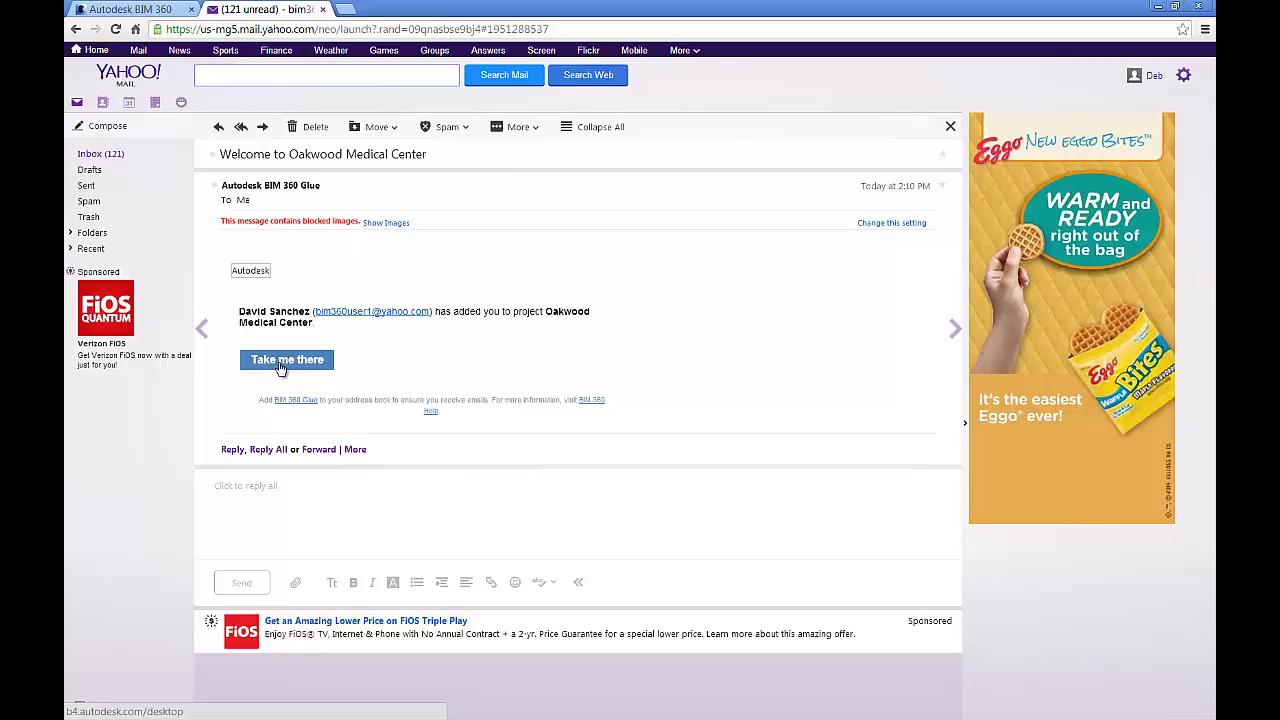
{"action": "left_click", "coordinate": [281, 366]}
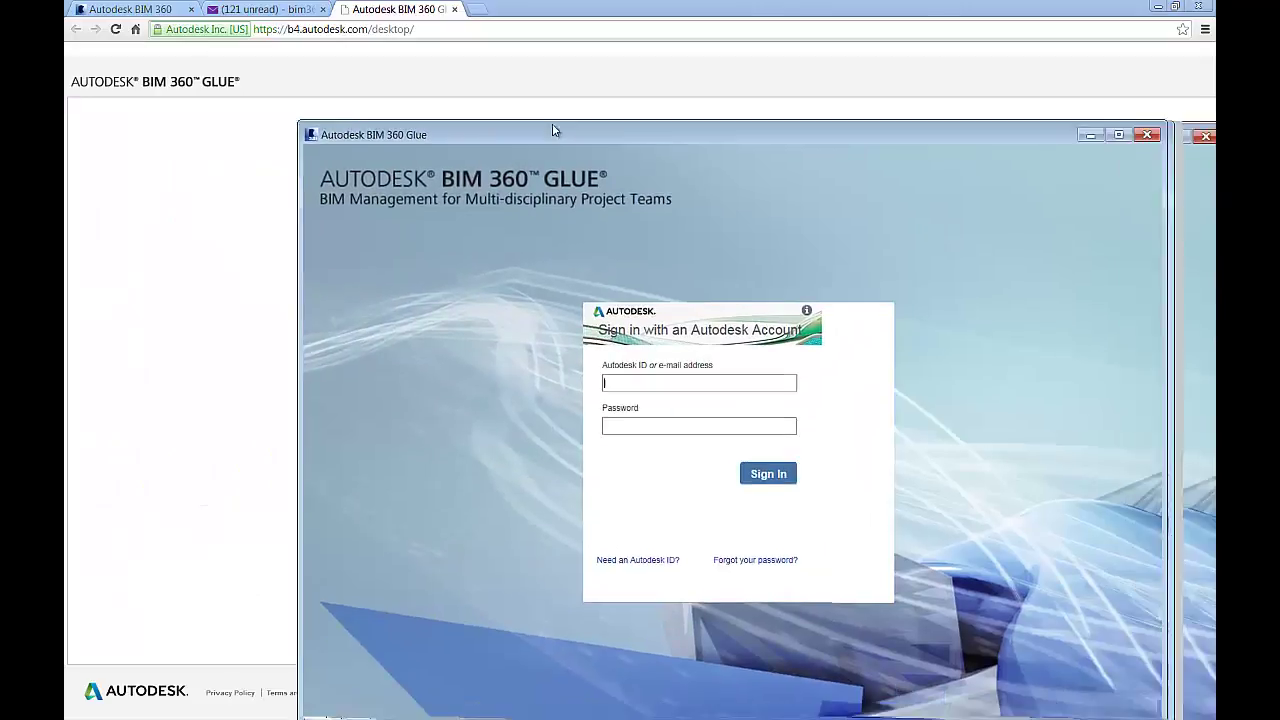
Sign in to BIM 360 Glue with the invited member's email and password
{"action": "left_click_drag", "start_coordinate": [551, 126], "coordinate": [489, 50]}
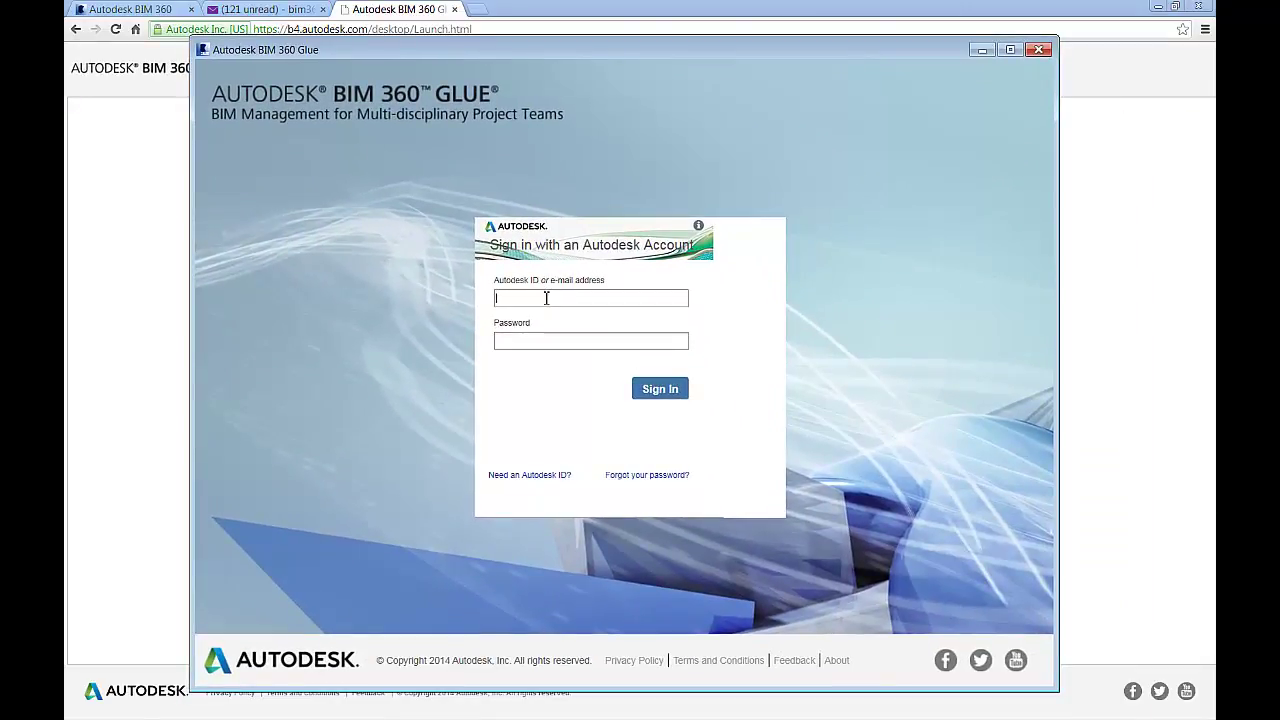
{"action": "key", "text": "Tab"}
{"action": "type", "text": "*********"}
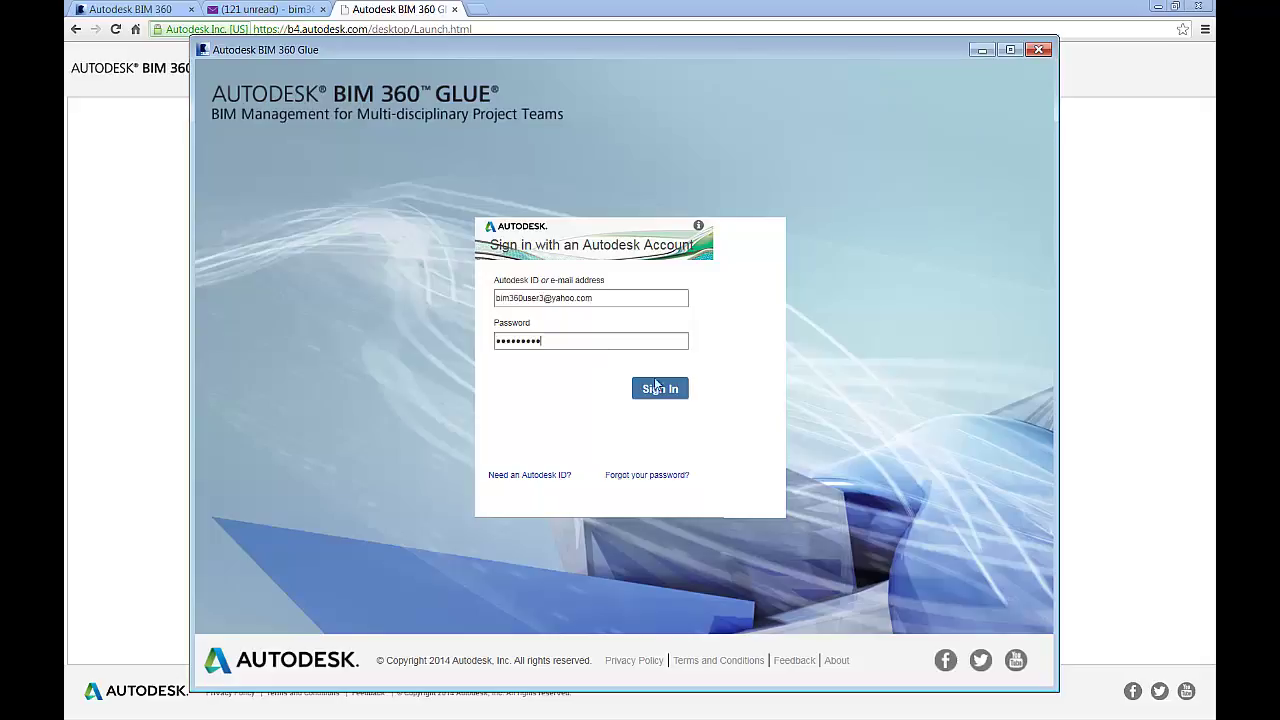
{"action": "left_click", "coordinate": [668, 390]}
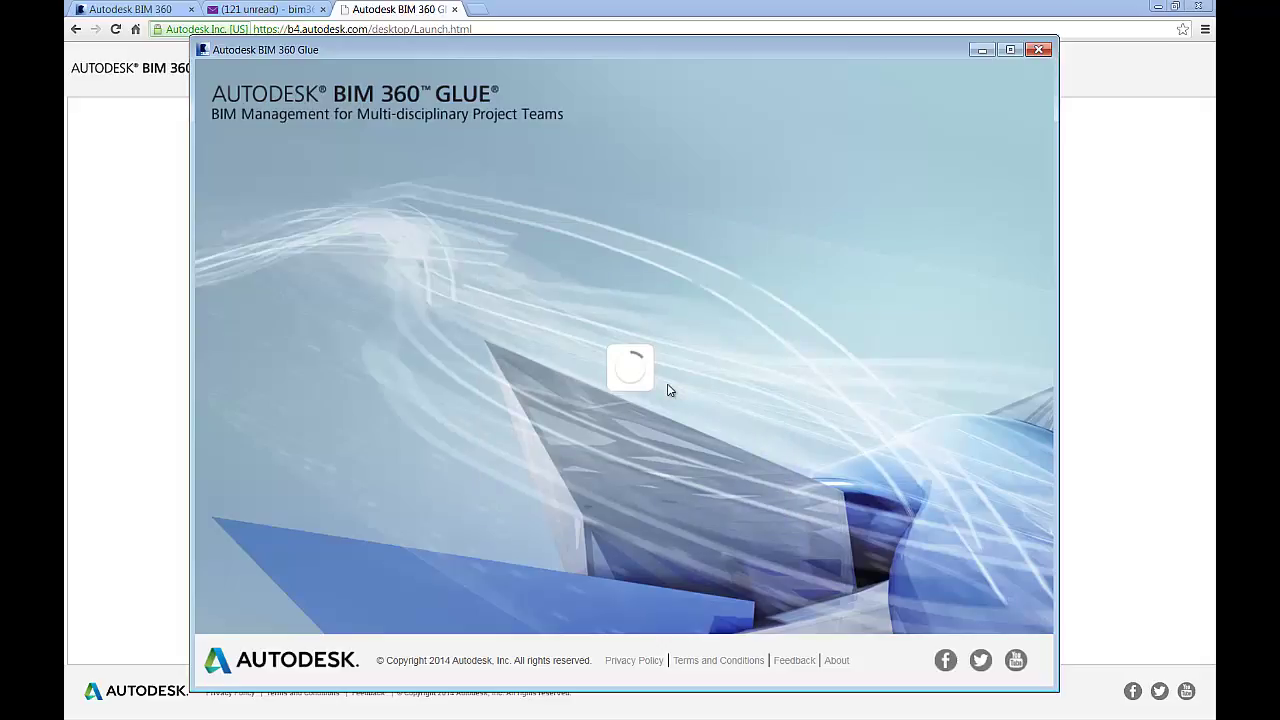
Select Ism_training as the host and confirm
{"action": "left_click", "coordinate": [651, 326]}
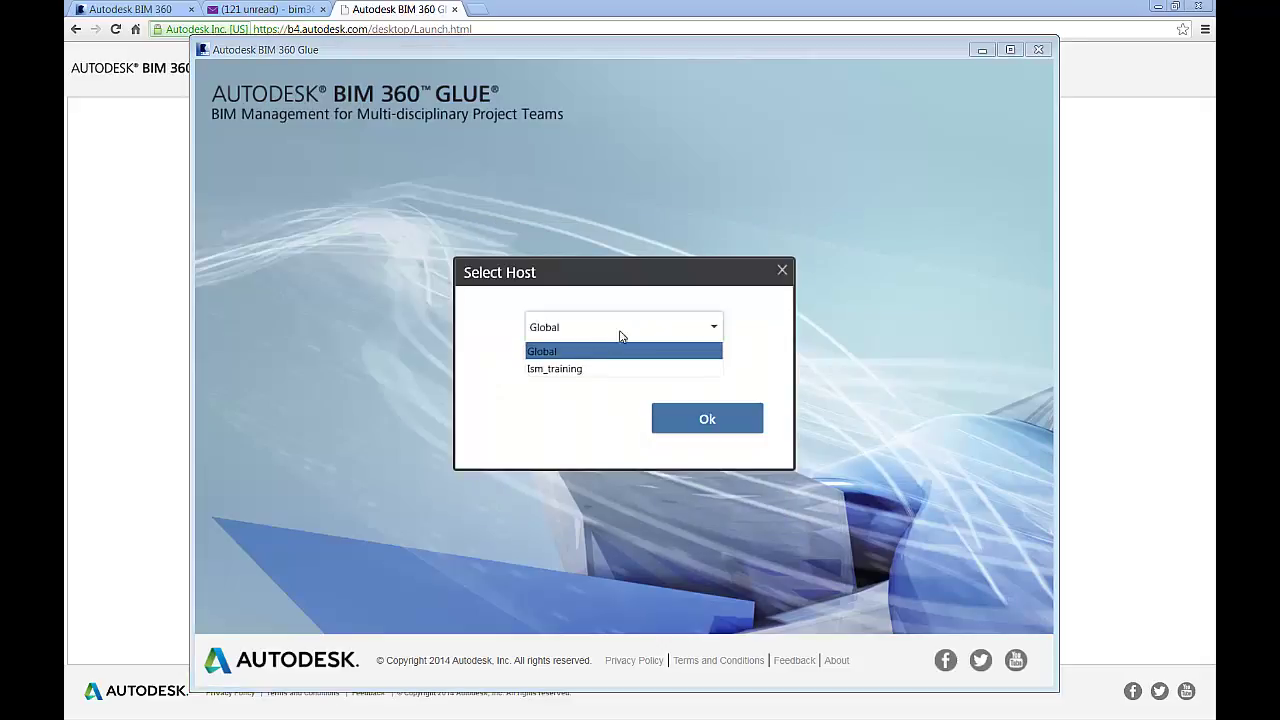
{"action": "left_click", "coordinate": [589, 368]}
{"action": "left_click", "coordinate": [671, 415]}
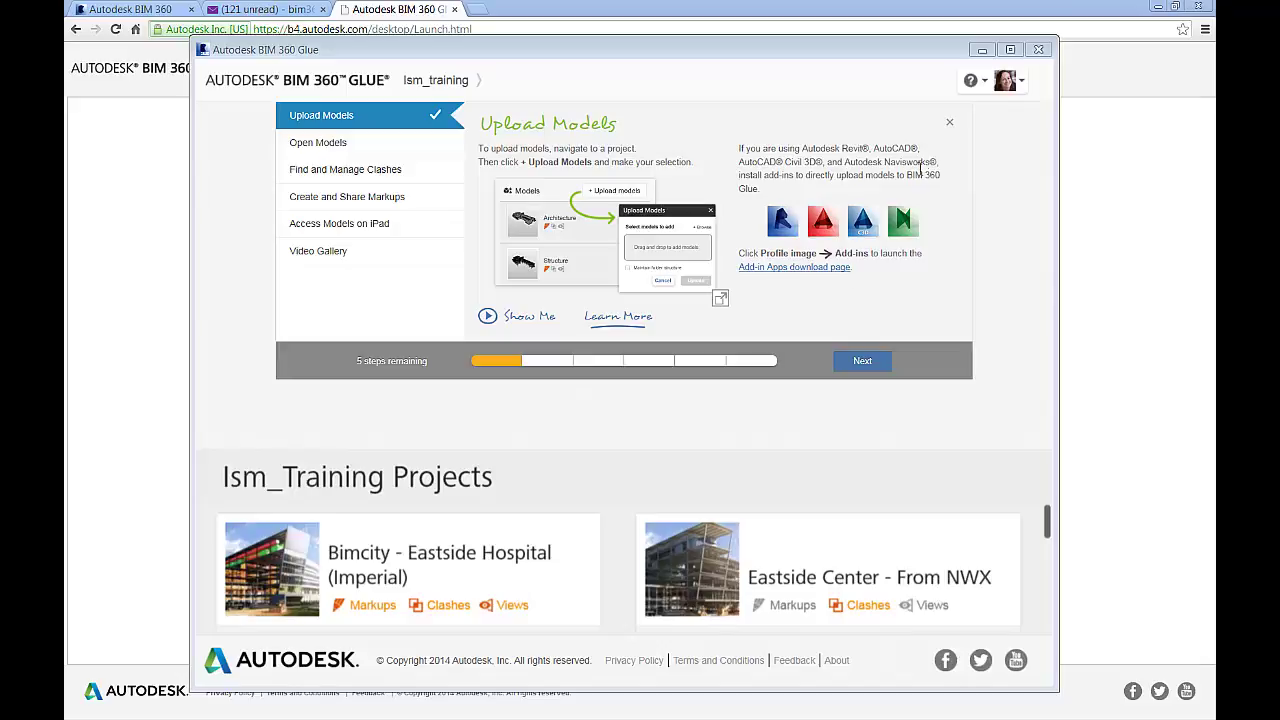
Close the Upload Models tutorial and open the Oakwood Medical Center project
{"action": "left_click", "coordinate": [950, 122]}
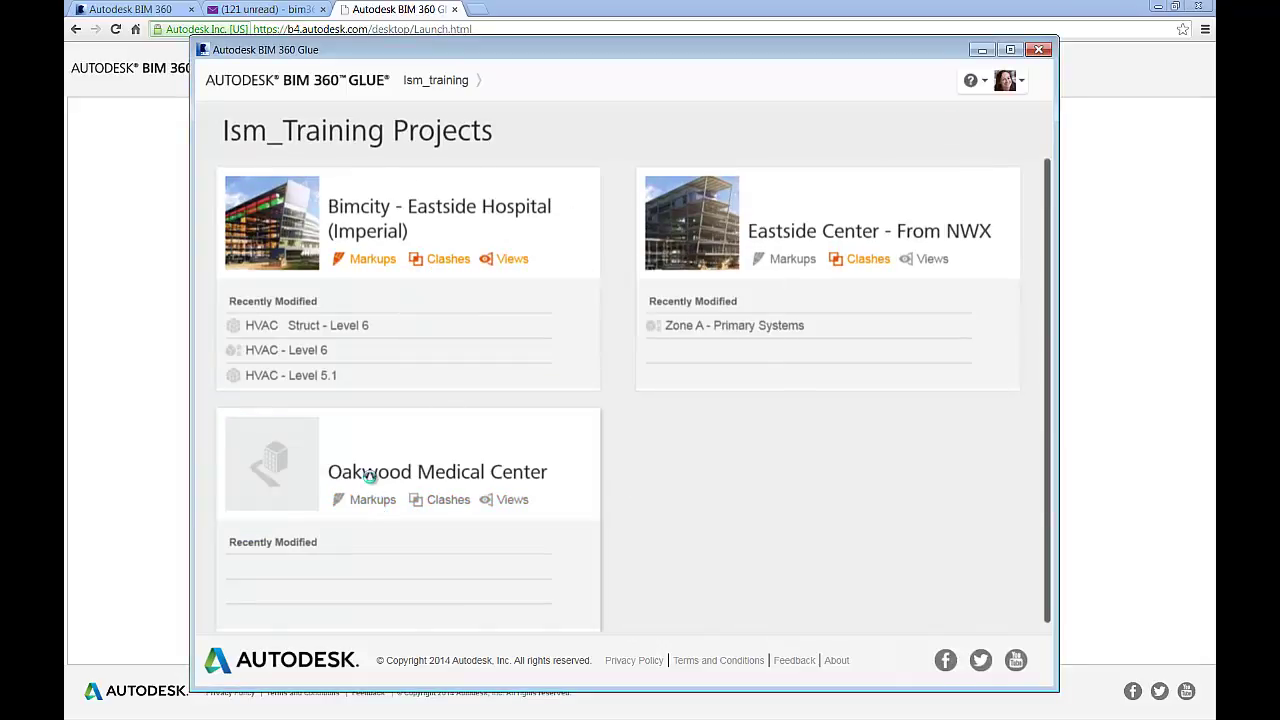
{"action": "left_click", "coordinate": [919, 470]}
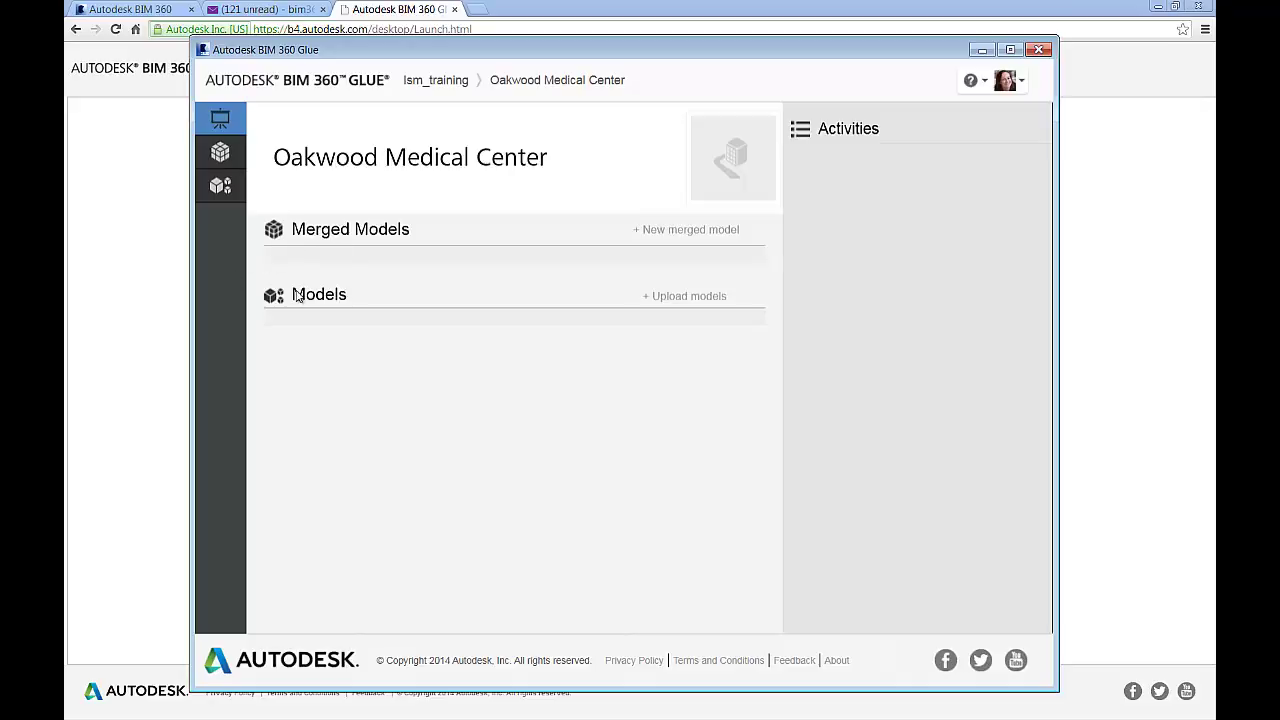
Open the Oakwood Medical Center models folder and browse for model files to upload
{"action": "left_click", "coordinate": [224, 192]}
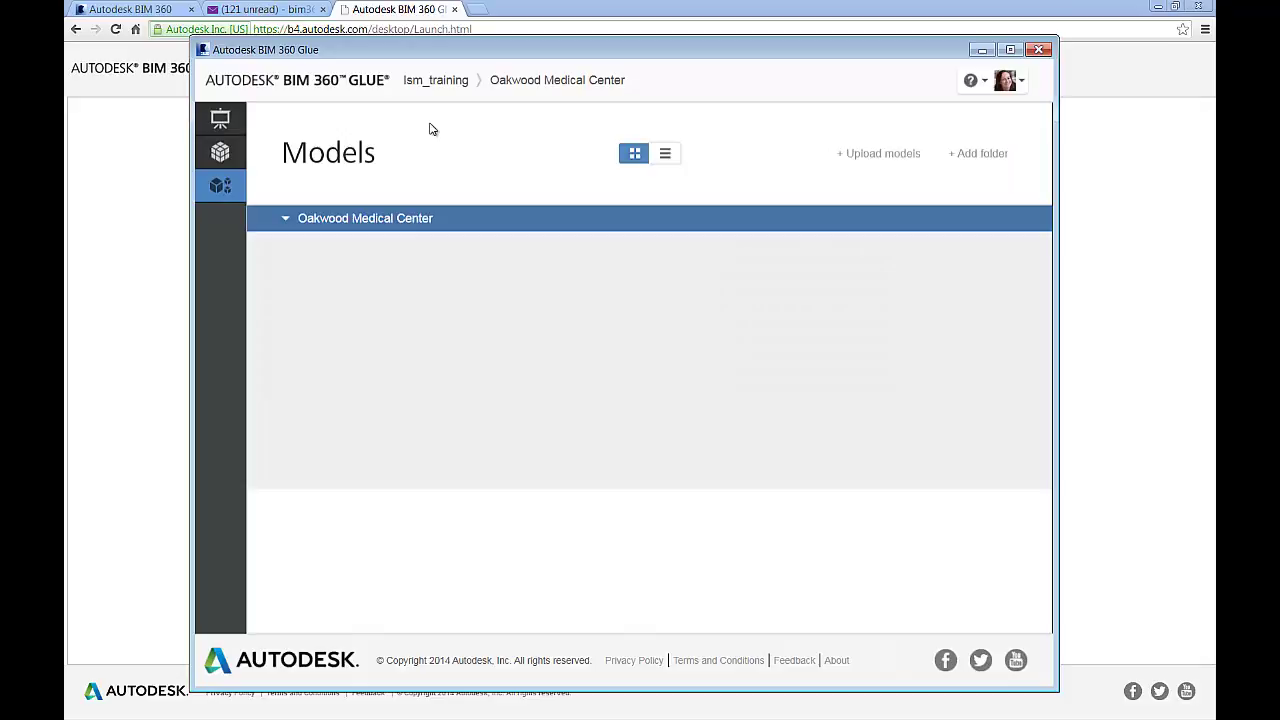
{"action": "left_click", "coordinate": [257, 218]}
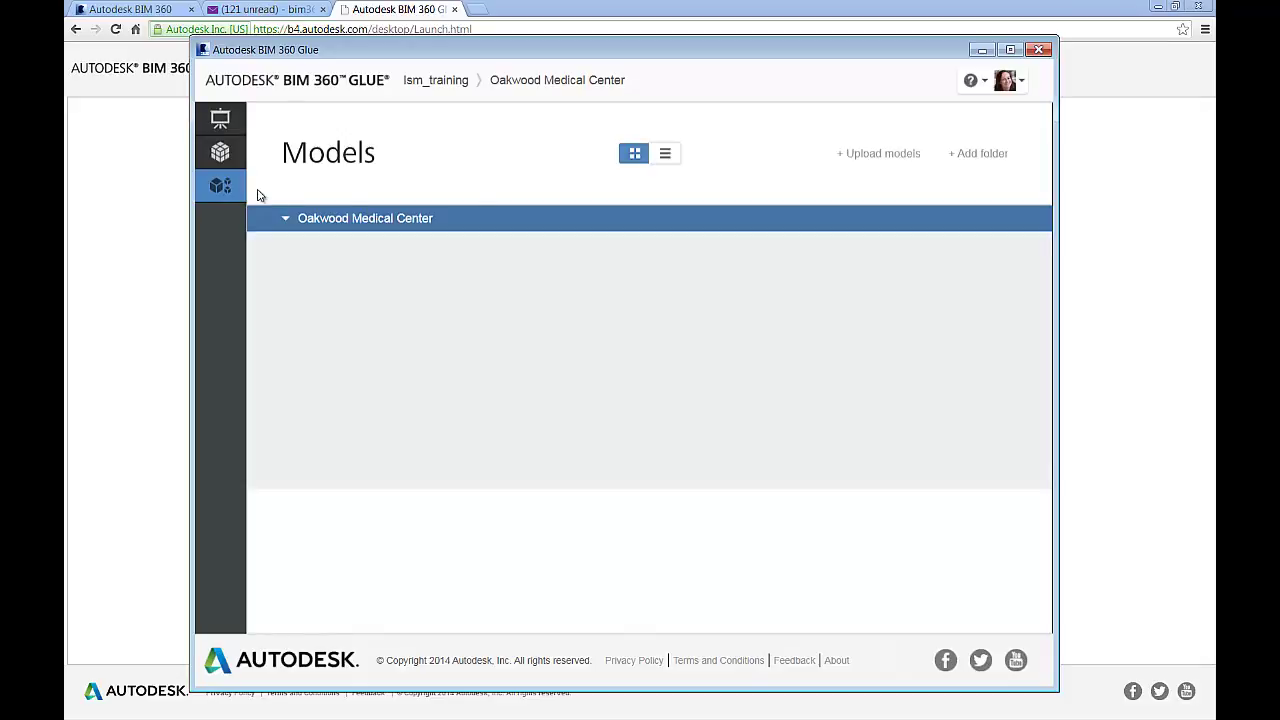
{"action": "left_click", "coordinate": [870, 158]}
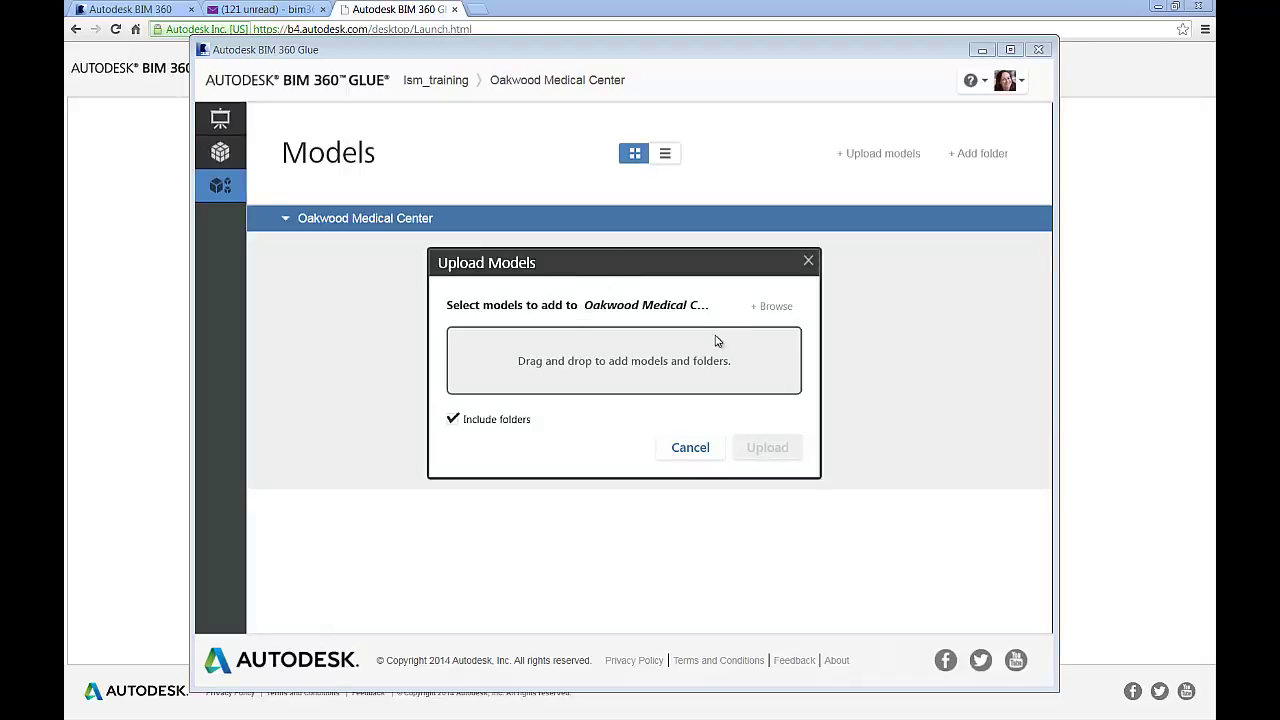
{"action": "left_click", "coordinate": [769, 308]}
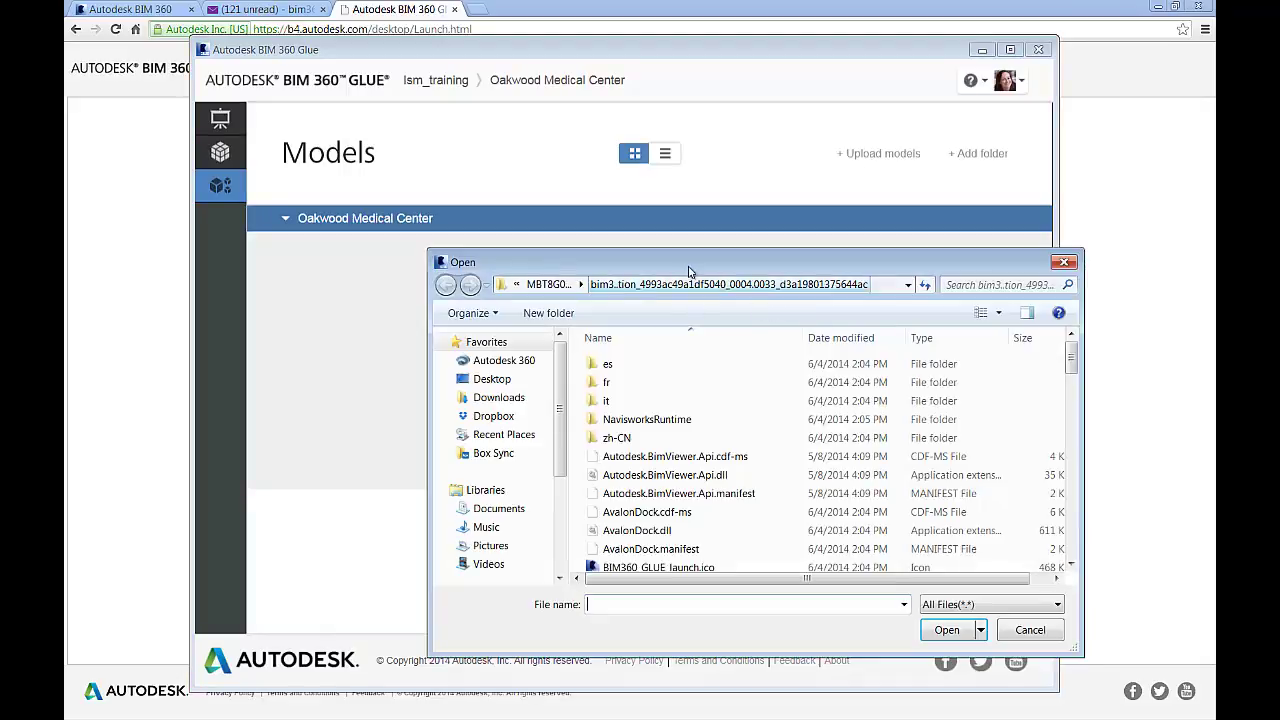
{"action": "left_click_drag", "start_coordinate": [690, 266], "coordinate": [555, 163]}
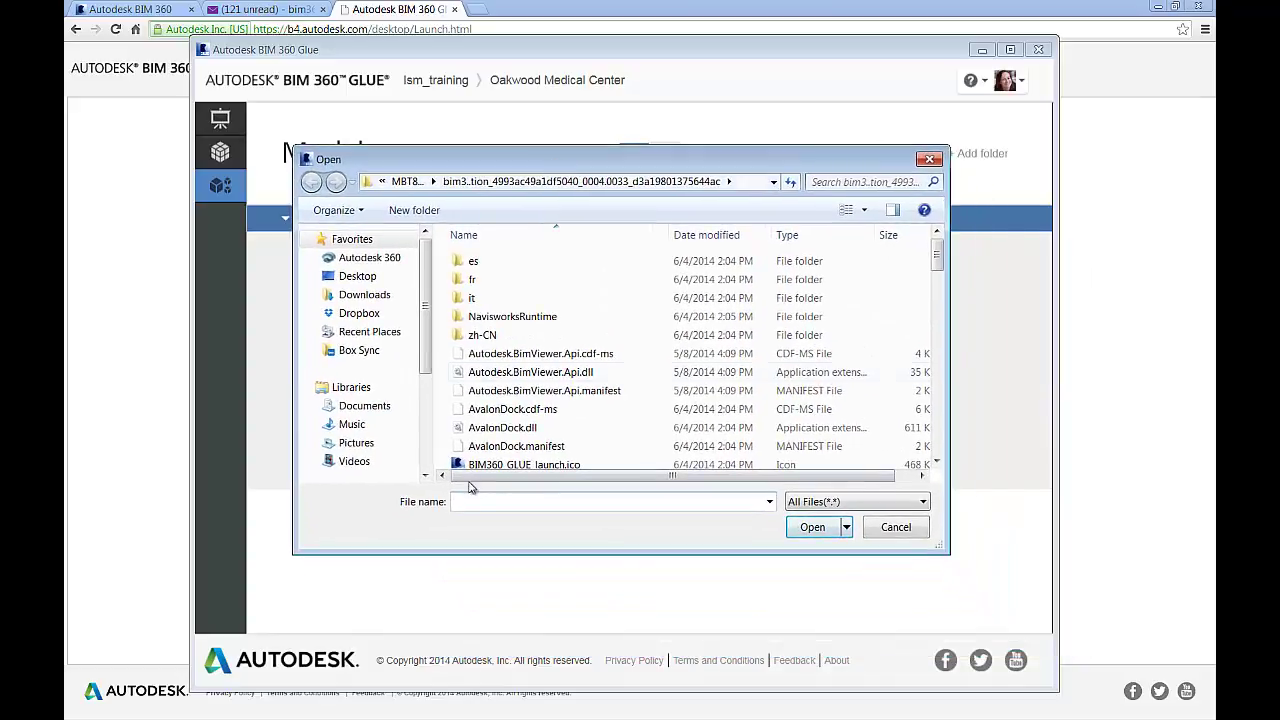
Check the uploadable file types, cancel the upload, and go to the Add-ins page
{"action": "left_click", "coordinate": [822, 505]}
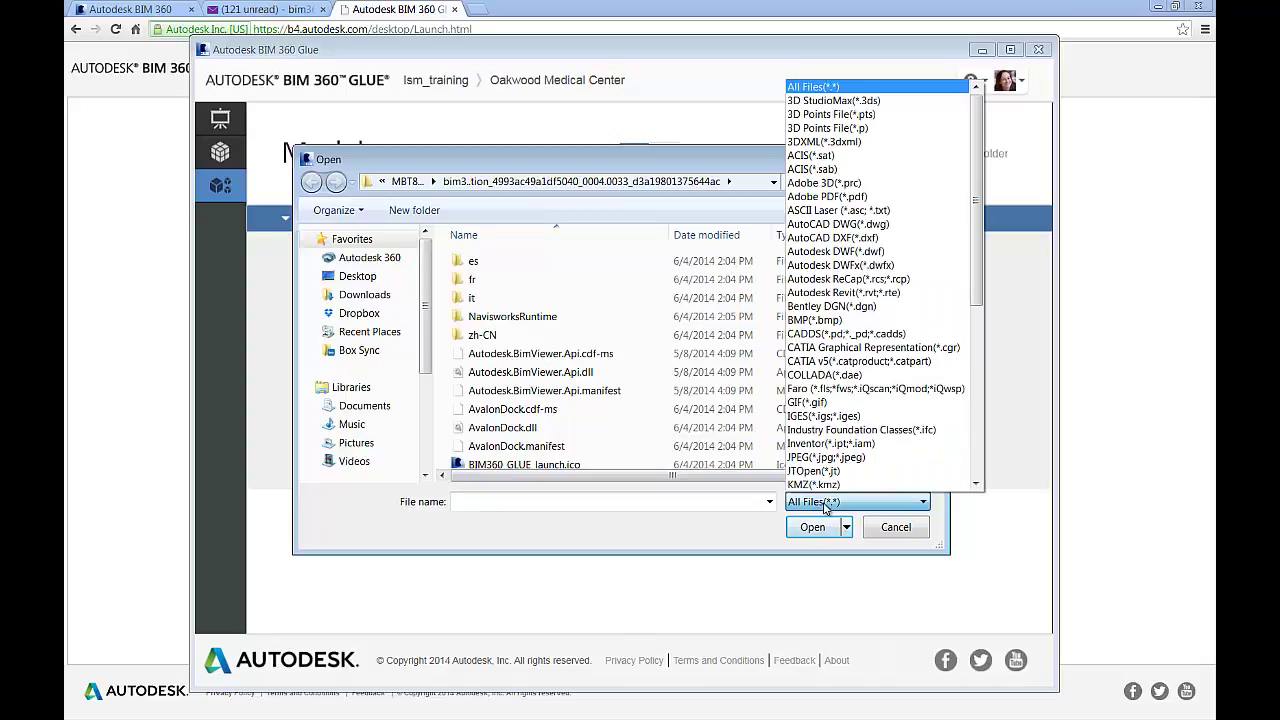
{"action": "left_click", "coordinate": [734, 530]}
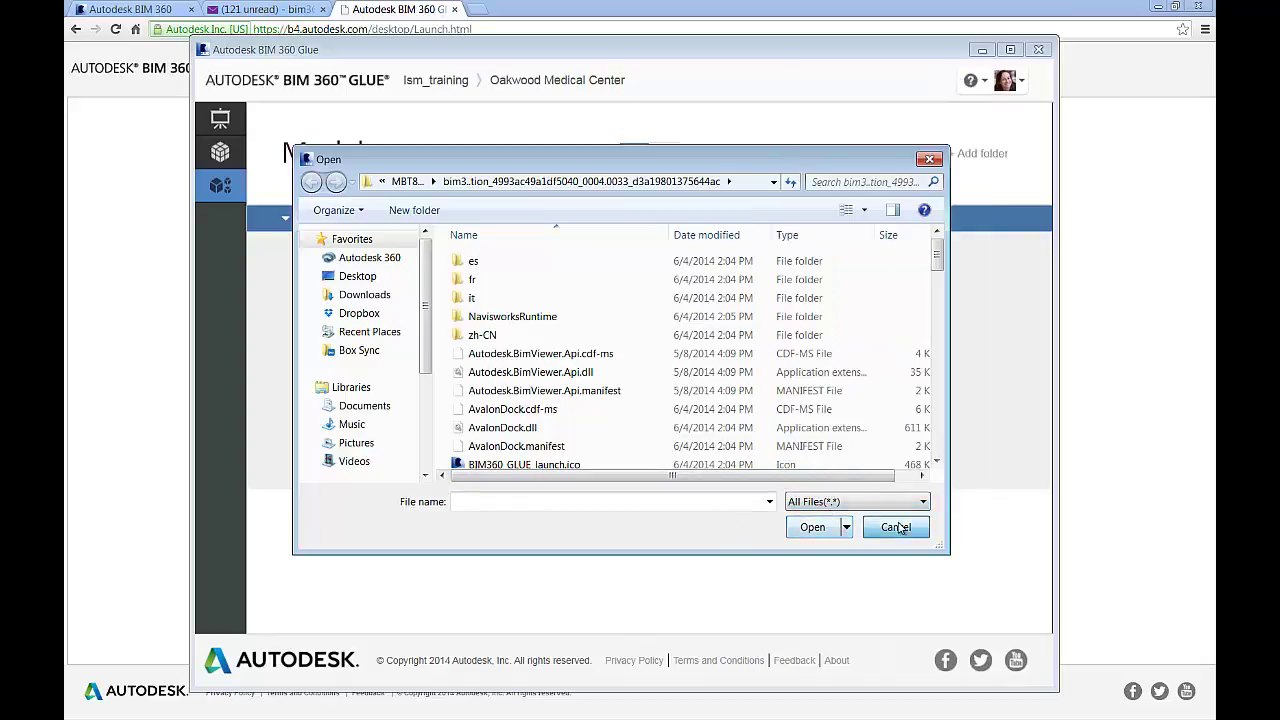
{"action": "left_click", "coordinate": [896, 527]}
{"action": "left_click", "coordinate": [690, 447]}
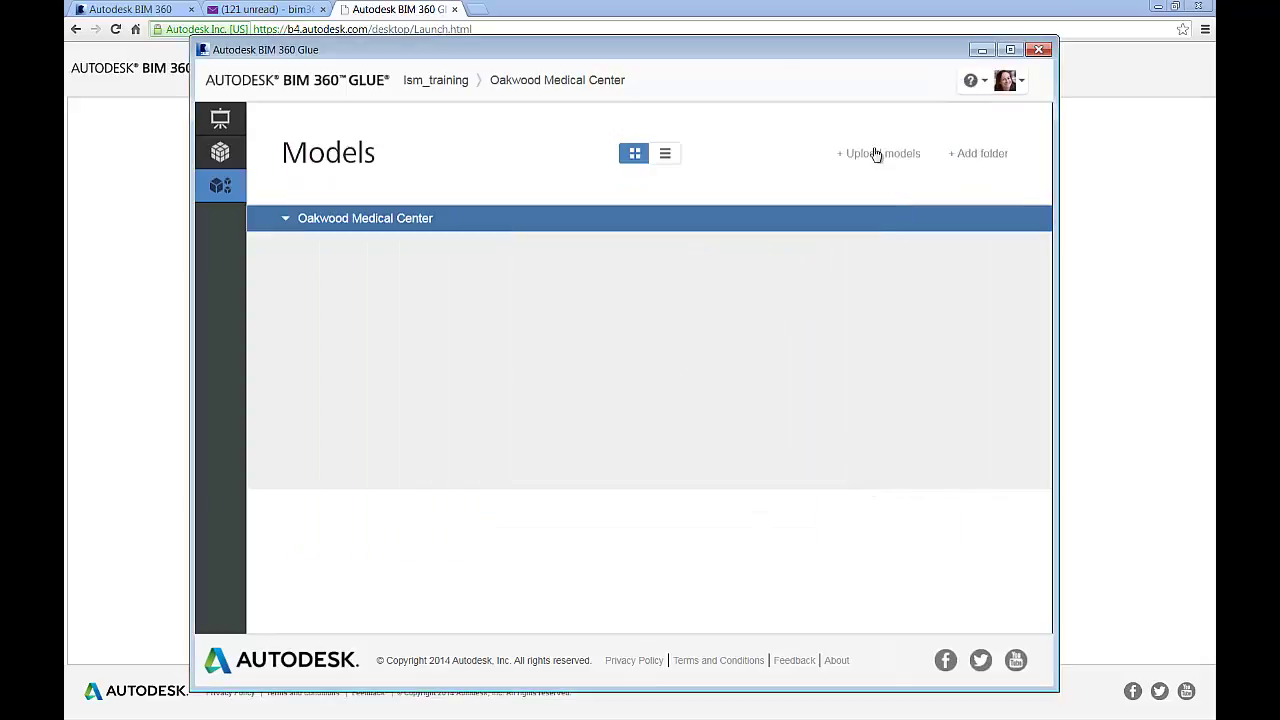
{"action": "left_click", "coordinate": [1022, 84]}
{"action": "left_click", "coordinate": [900, 187]}
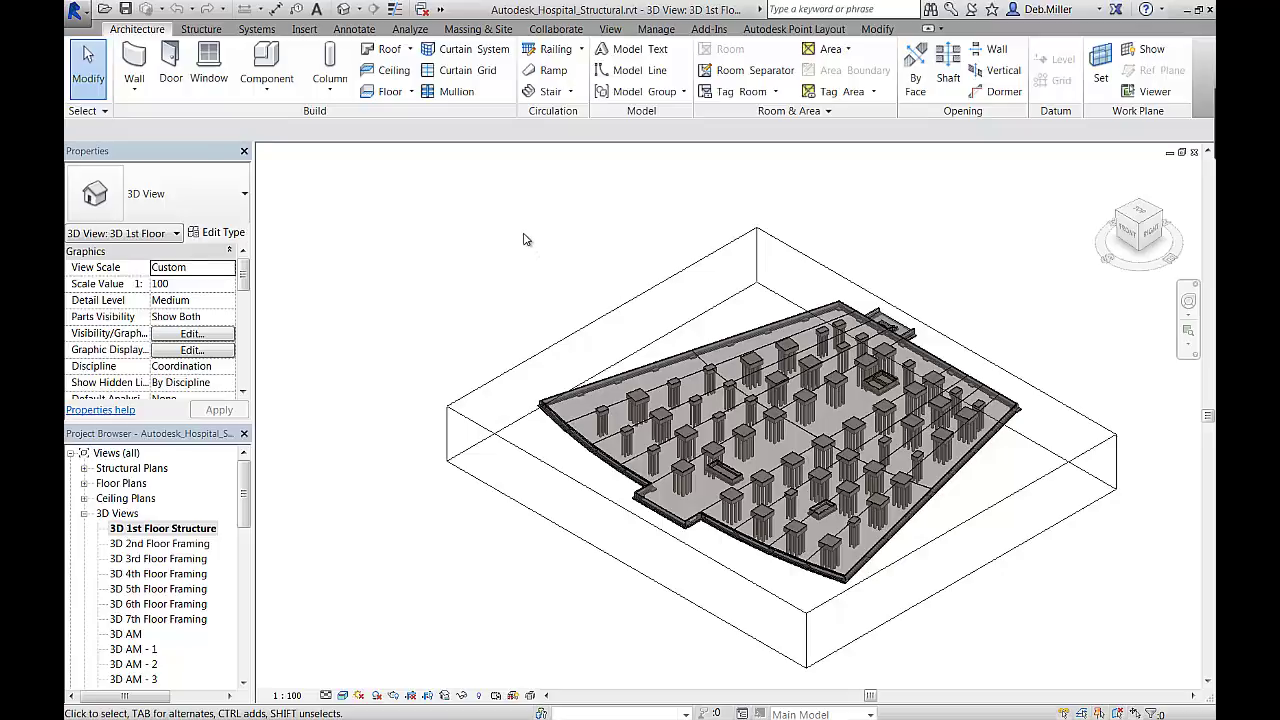
Launch the Revit Glue add-in with host lsm_training and project Oakwood Medical Center
{"action": "left_click", "coordinate": [711, 30]}
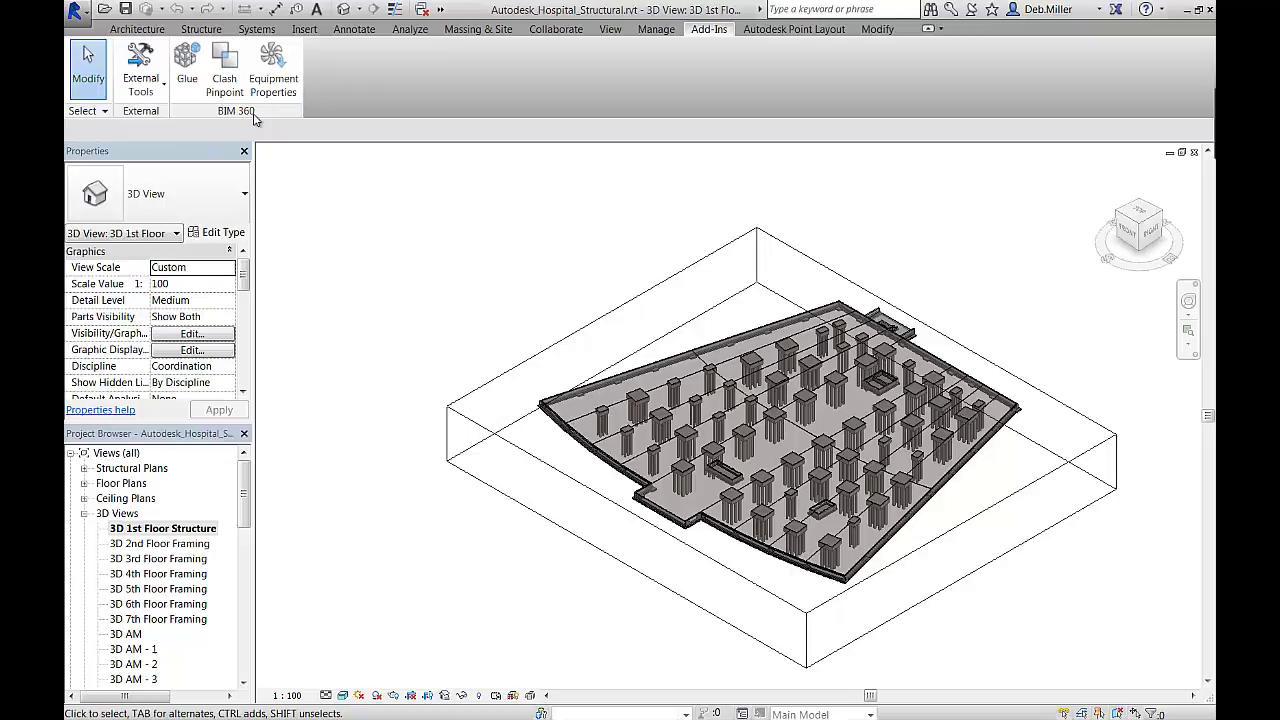
{"action": "left_click", "coordinate": [196, 72]}
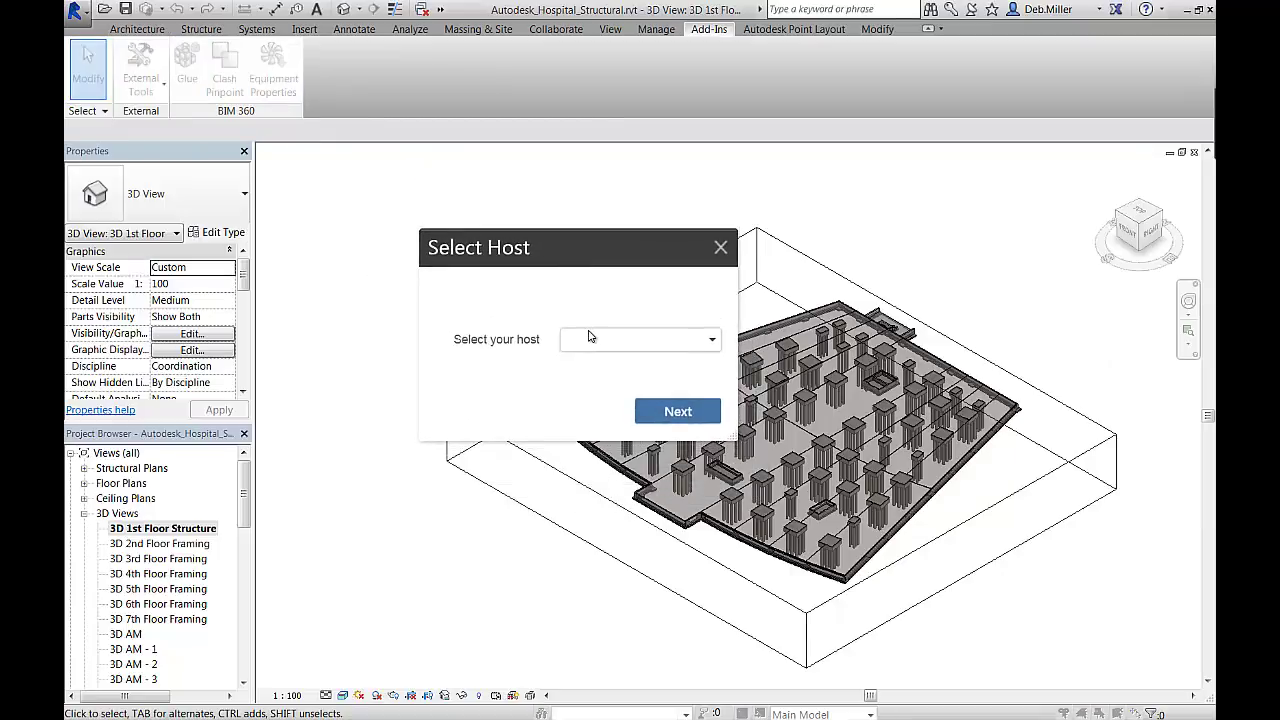
{"action": "left_click", "coordinate": [590, 337]}
{"action": "left_click", "coordinate": [595, 373]}
{"action": "left_click", "coordinate": [673, 401]}
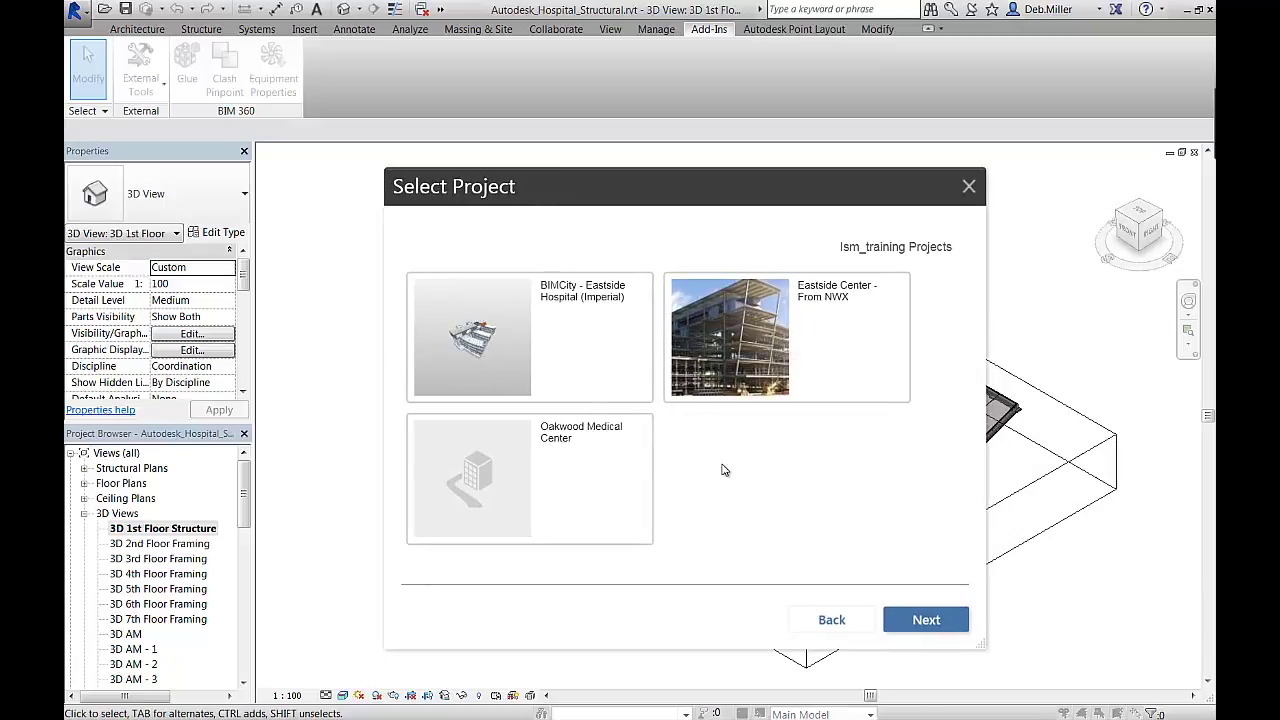
{"action": "left_click", "coordinate": [553, 440]}
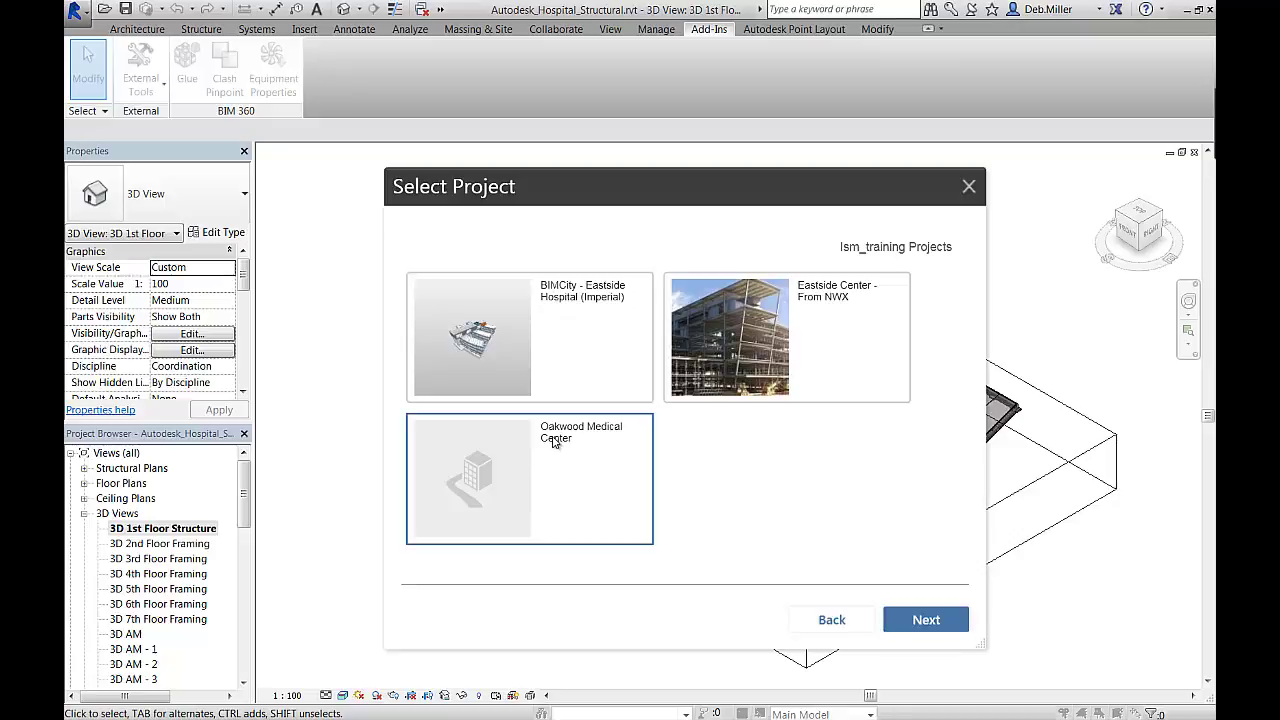
{"action": "left_click", "coordinate": [912, 618]}
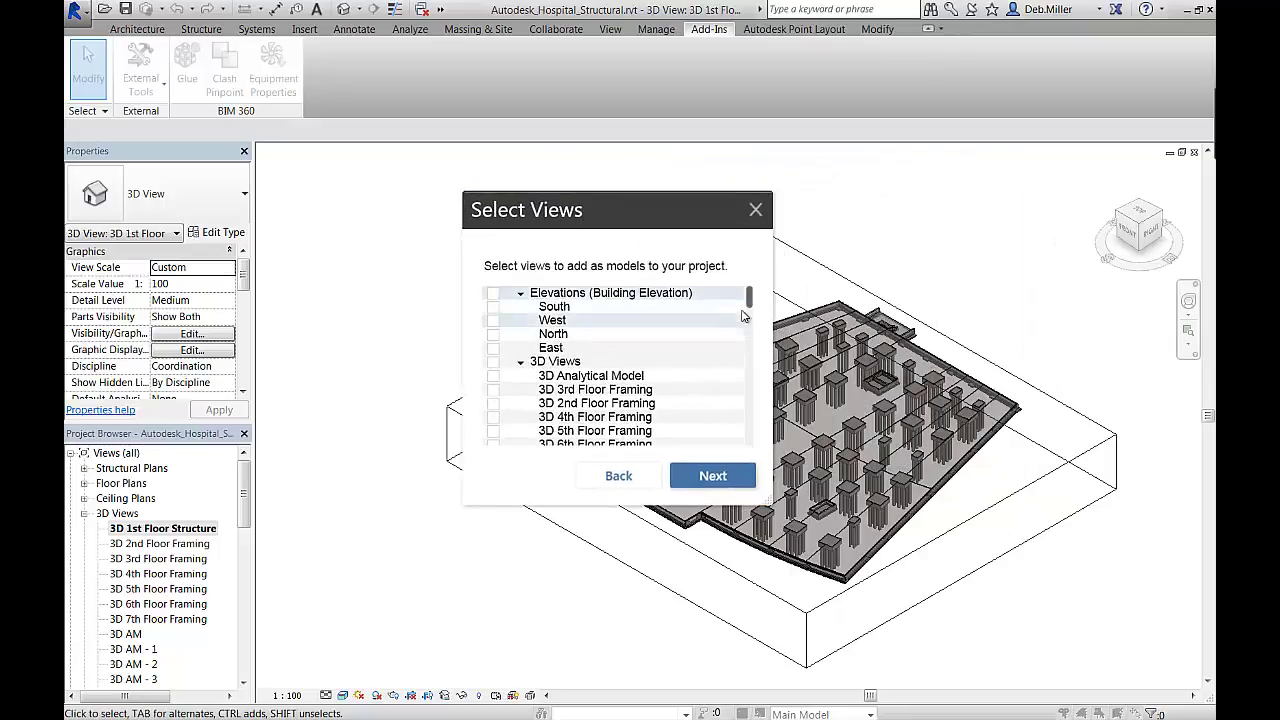
Check the 3D 2nd through 7th Floor Framing views and continue to review
{"action": "left_click_drag", "start_coordinate": [750, 303], "coordinate": [750, 335]}
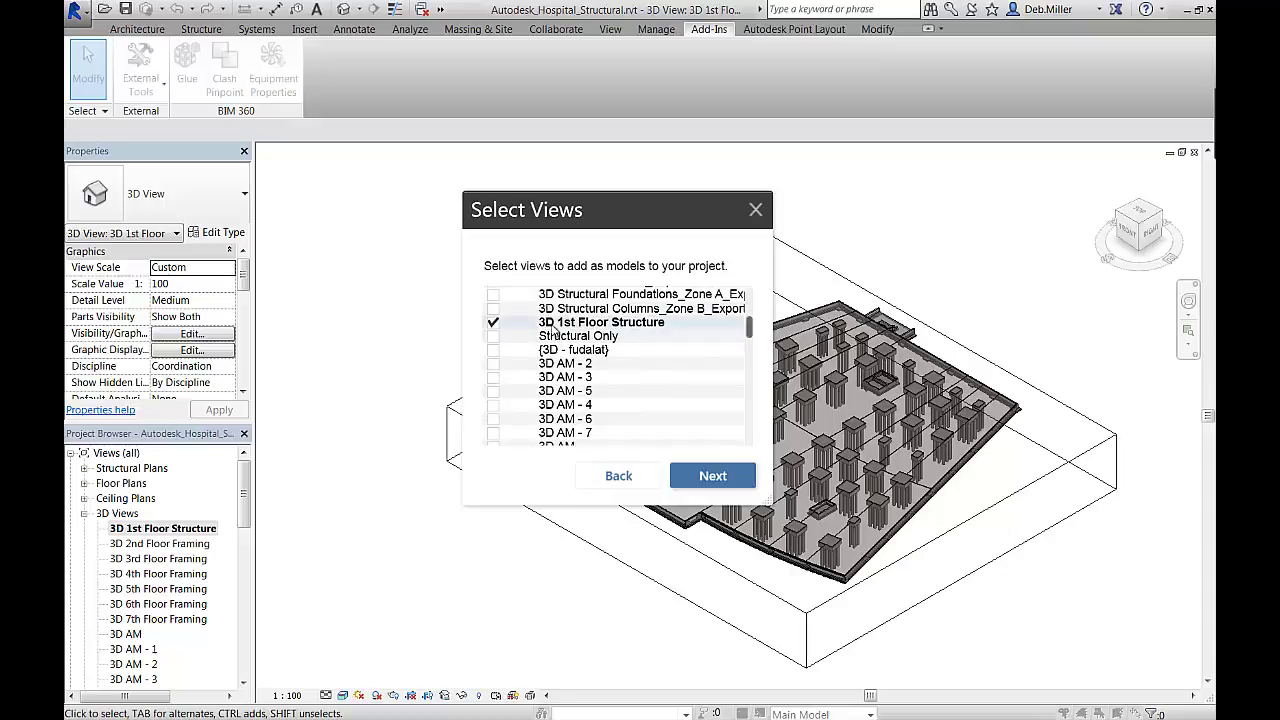
{"action": "left_click_drag", "start_coordinate": [750, 331], "coordinate": [749, 306]}
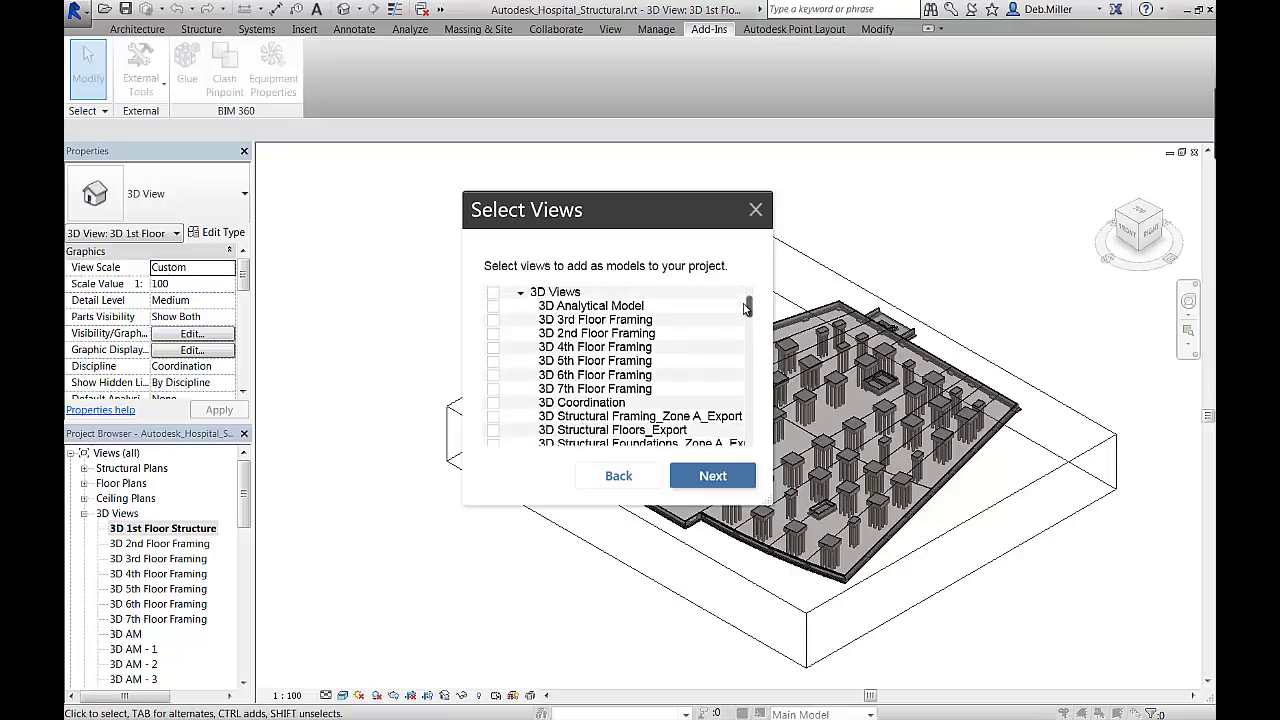
{"action": "left_click", "coordinate": [493, 319]}
{"action": "left_click", "coordinate": [493, 333]}
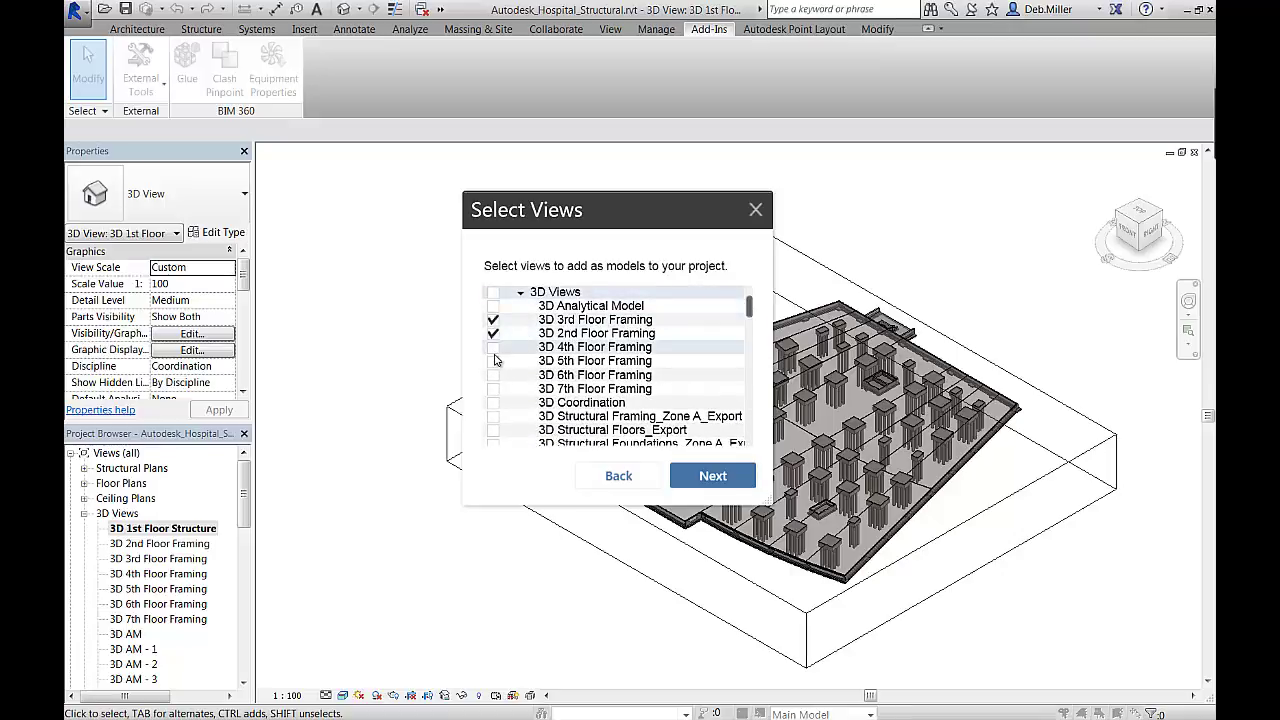
{"action": "left_click", "coordinate": [493, 347]}
{"action": "left_click", "coordinate": [493, 361]}
{"action": "left_click", "coordinate": [493, 375]}
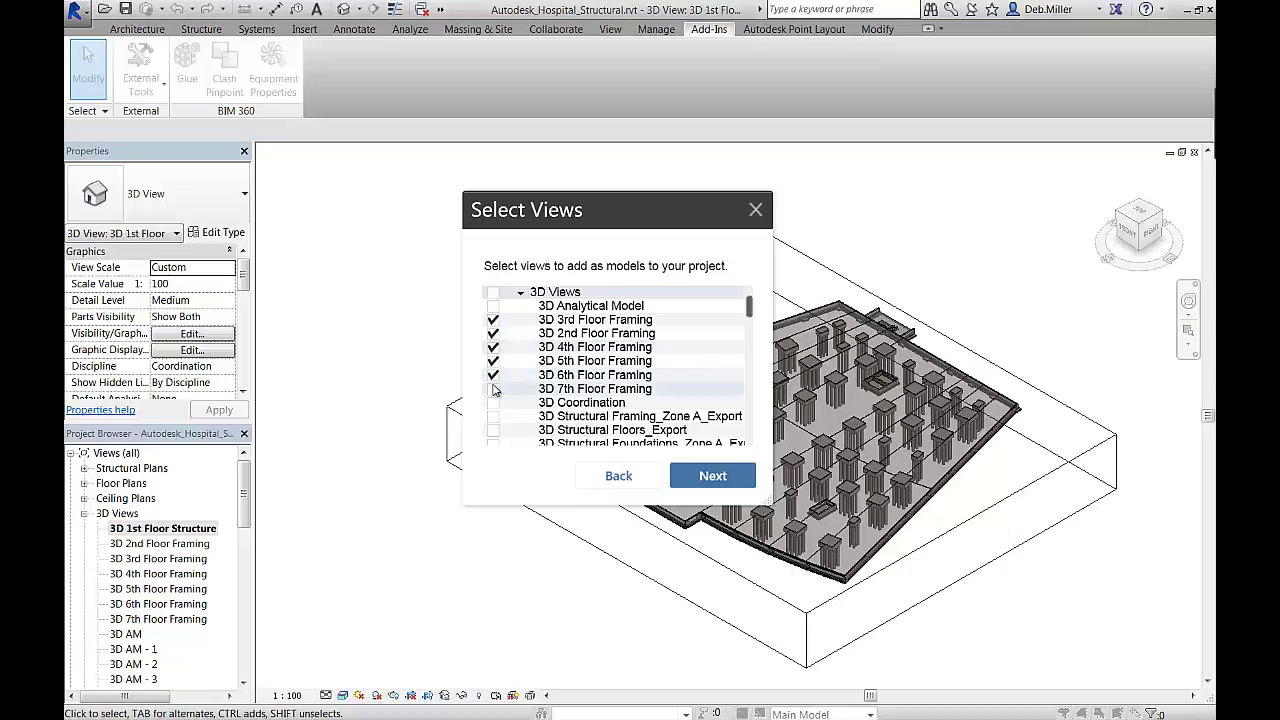
{"action": "left_click", "coordinate": [493, 389]}
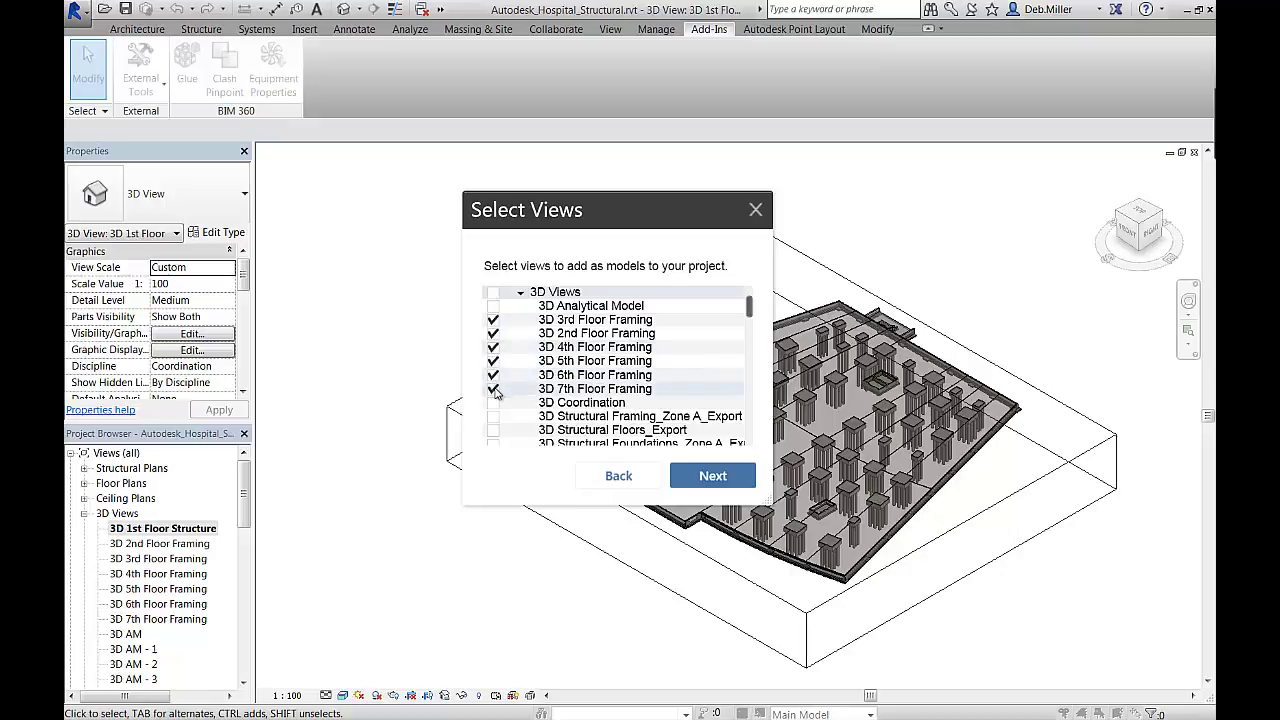
{"action": "left_click", "coordinate": [703, 479]}
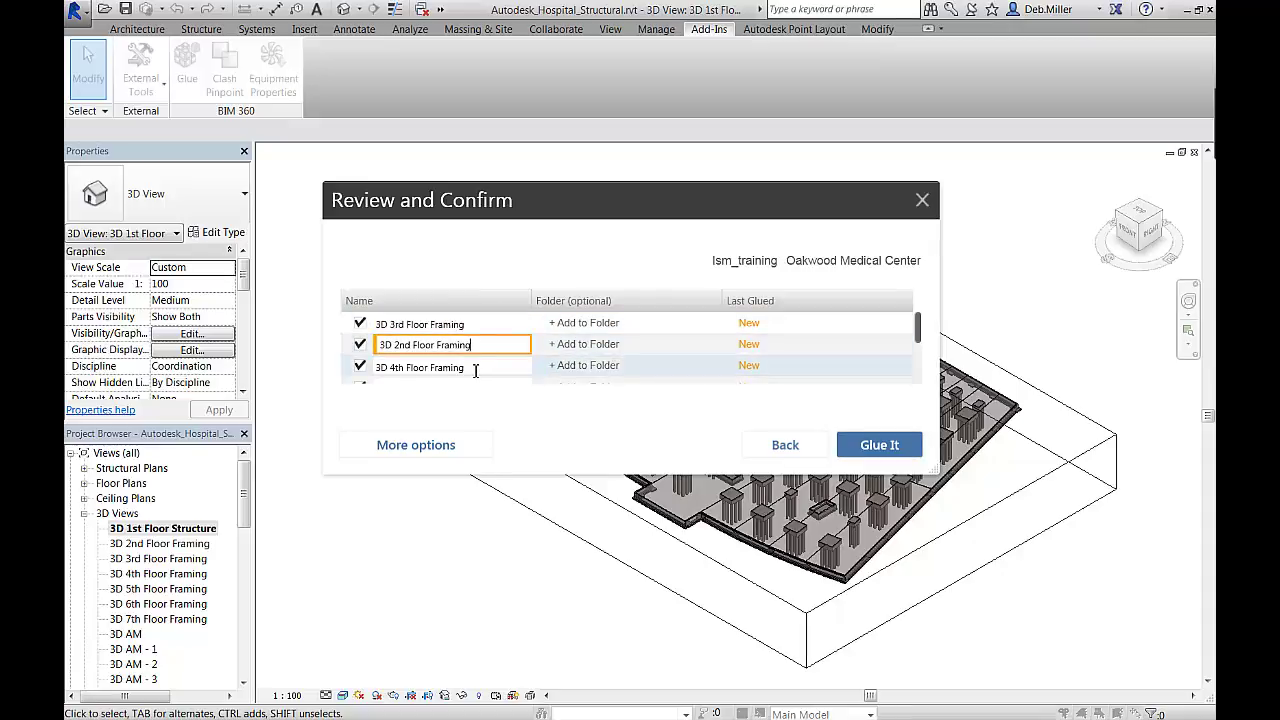
Review the framing view names and More options, then glue the views to Oakwood Medical Center
{"action": "left_click", "coordinate": [475, 368]}
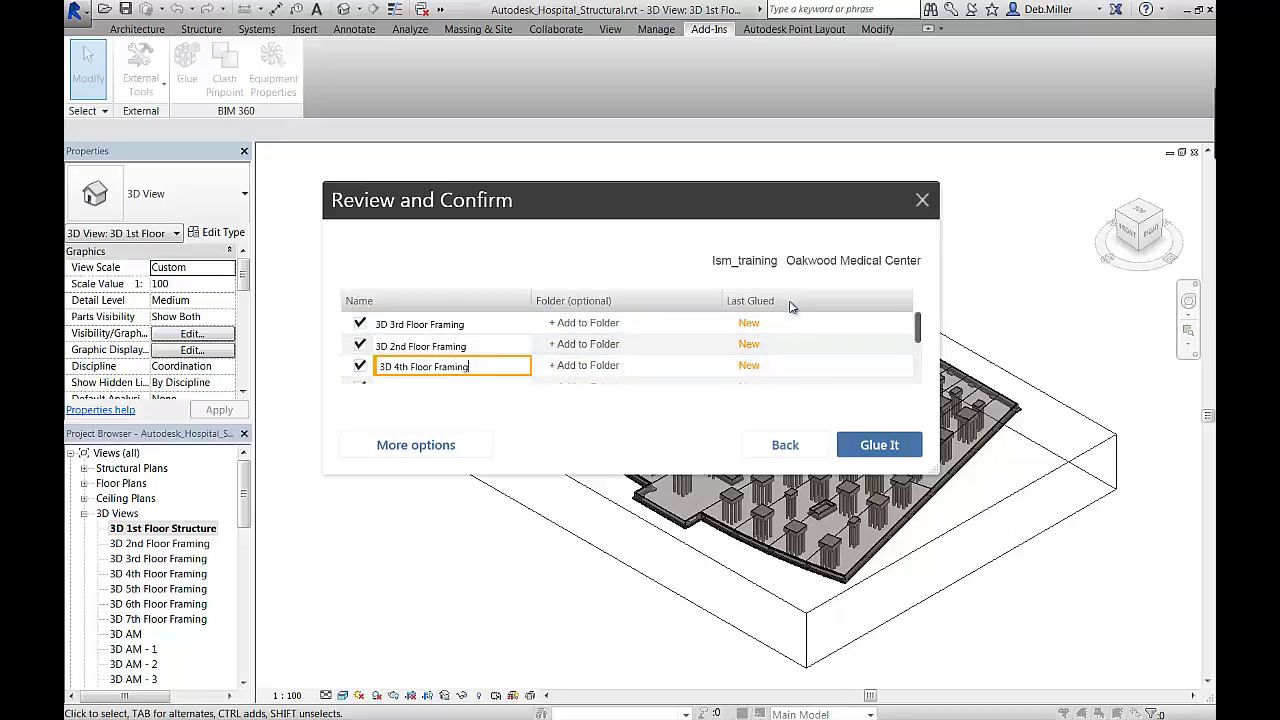
{"action": "left_click", "coordinate": [443, 444]}
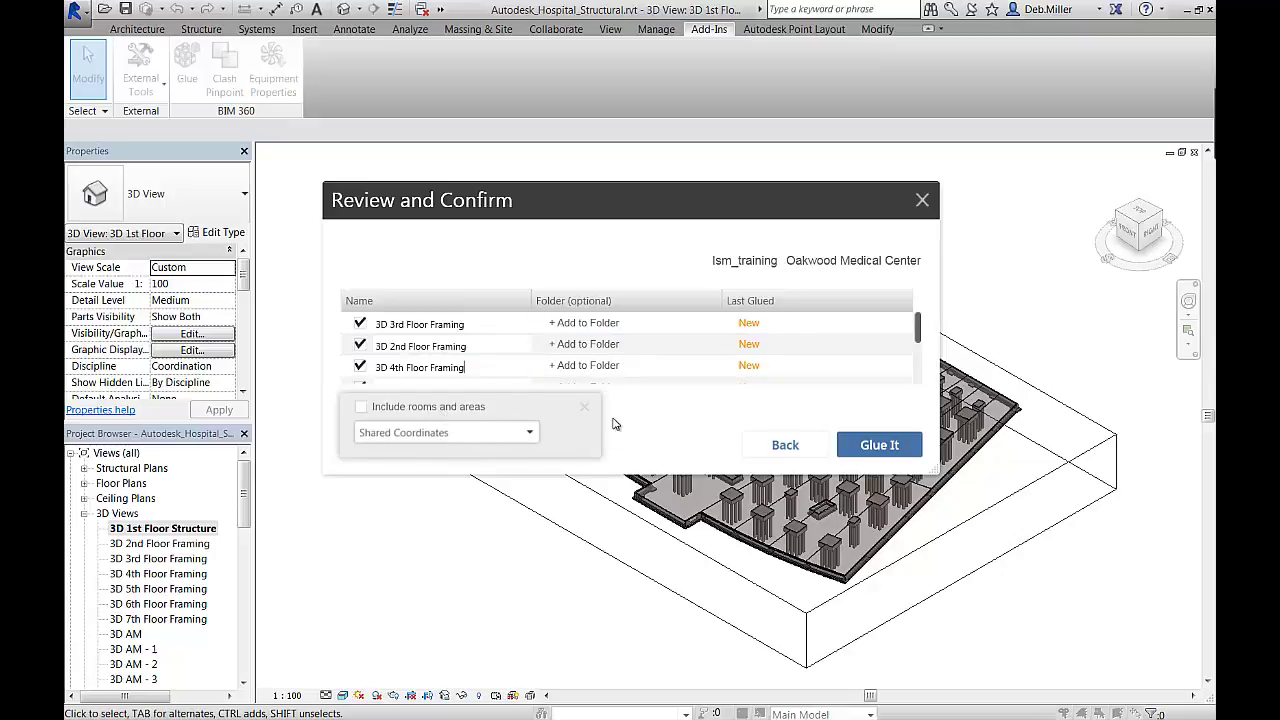
{"action": "left_click", "coordinate": [581, 412]}
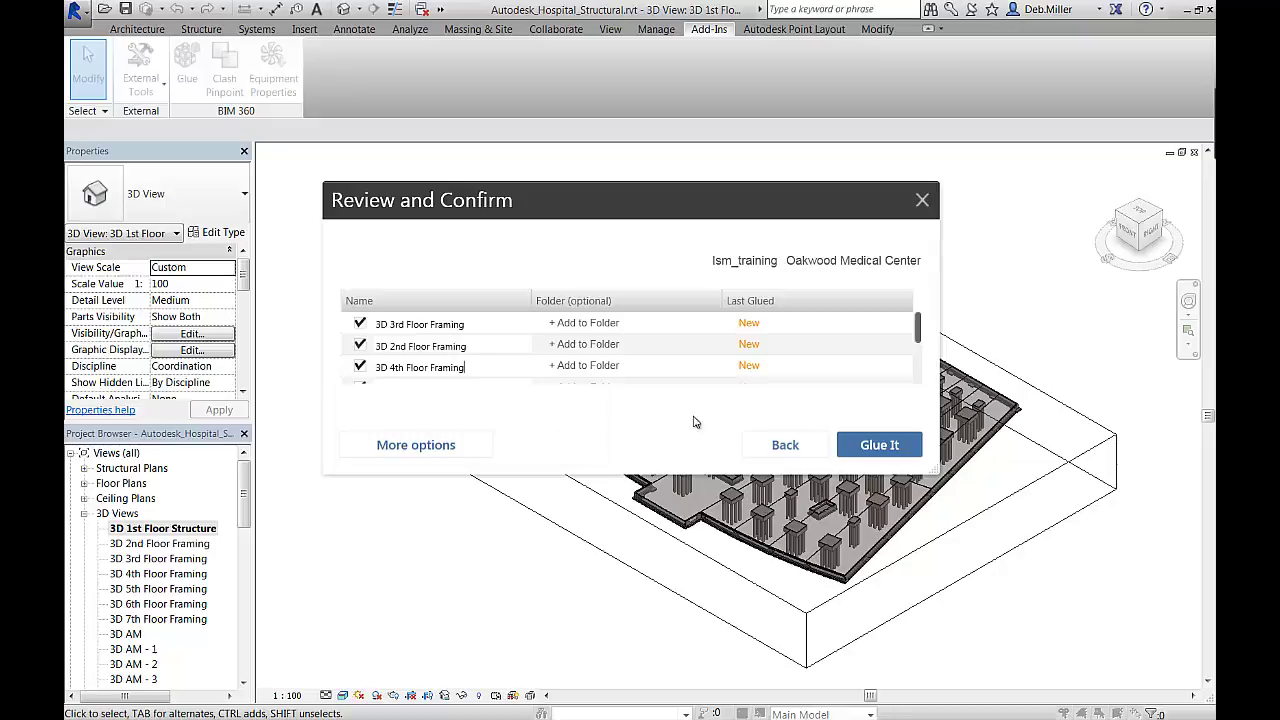
{"action": "left_click", "coordinate": [864, 442]}
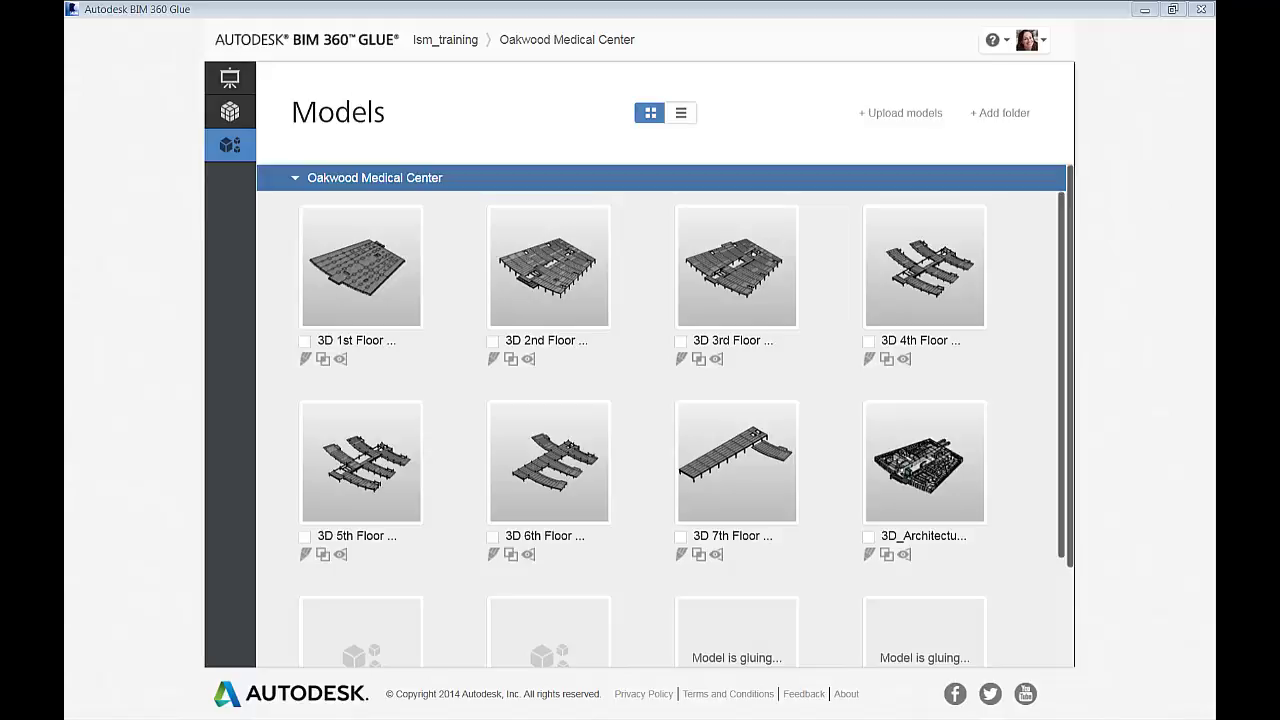
Upload Autodesk_Hospital_FireAlarm.nwc to Oakwood Medical Center by dragging it from Explorer
{"action": "left_click", "coordinate": [918, 114]}
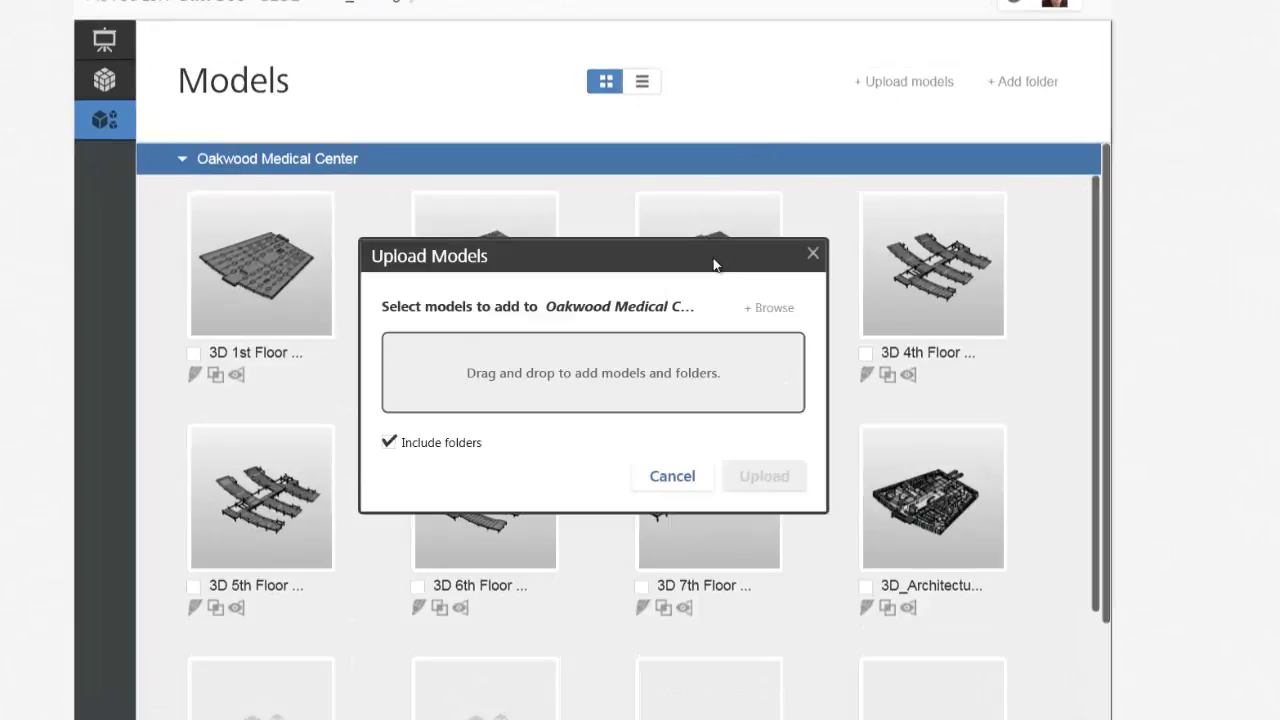
{"action": "key", "text": "alt+Tab"}
{"action": "left_click_drag", "start_coordinate": [860, 195], "coordinate": [898, 194]}
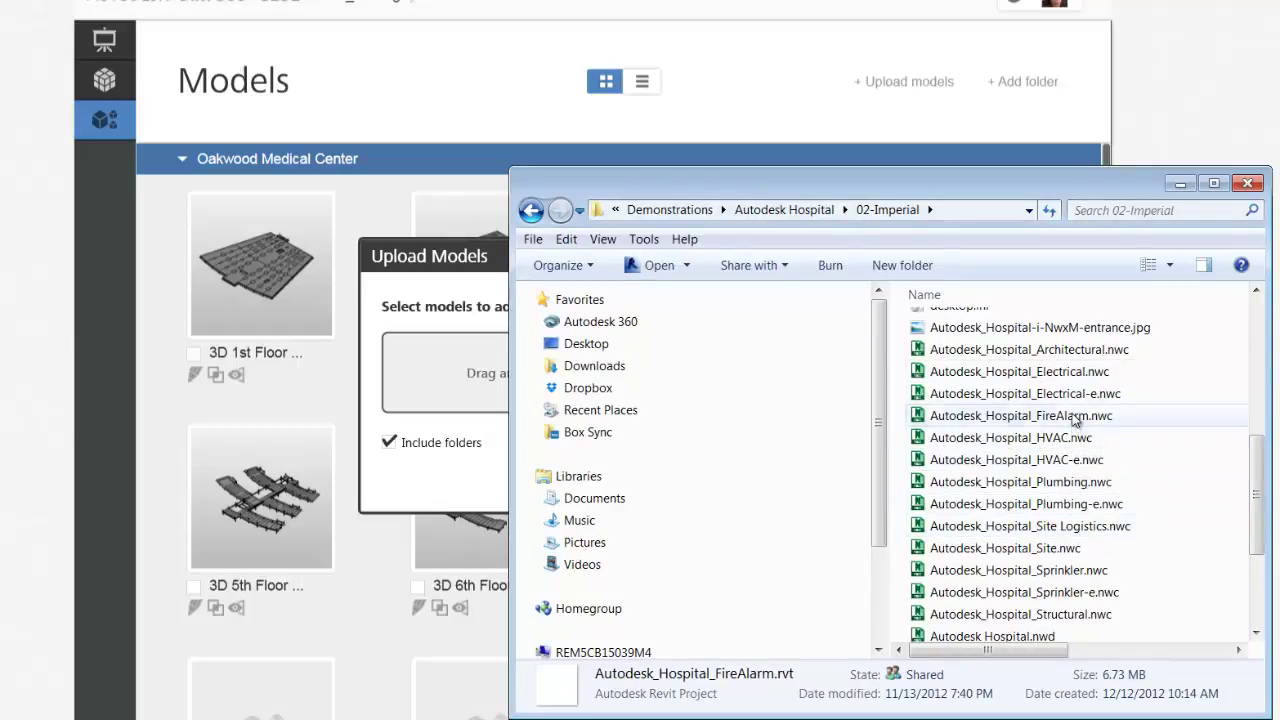
{"action": "left_click", "coordinate": [1075, 417]}
{"action": "left_click_drag", "start_coordinate": [1075, 420], "coordinate": [480, 392]}
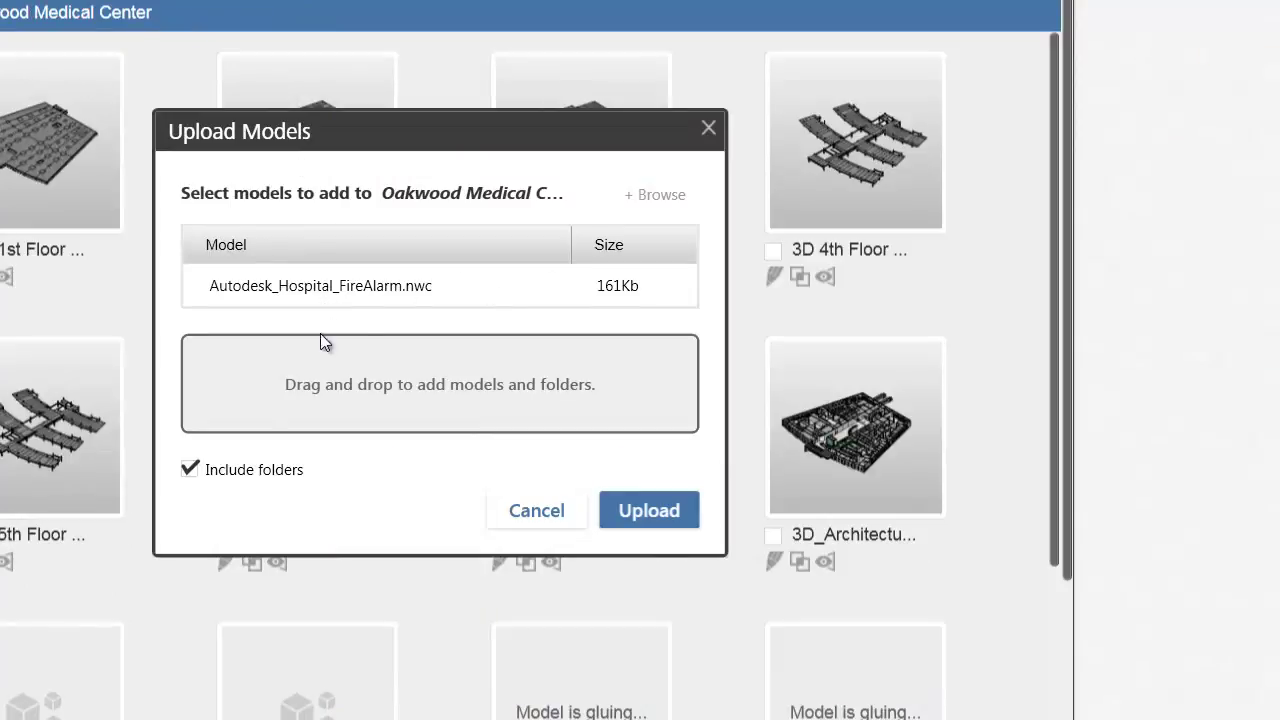
{"action": "left_click", "coordinate": [629, 506]}
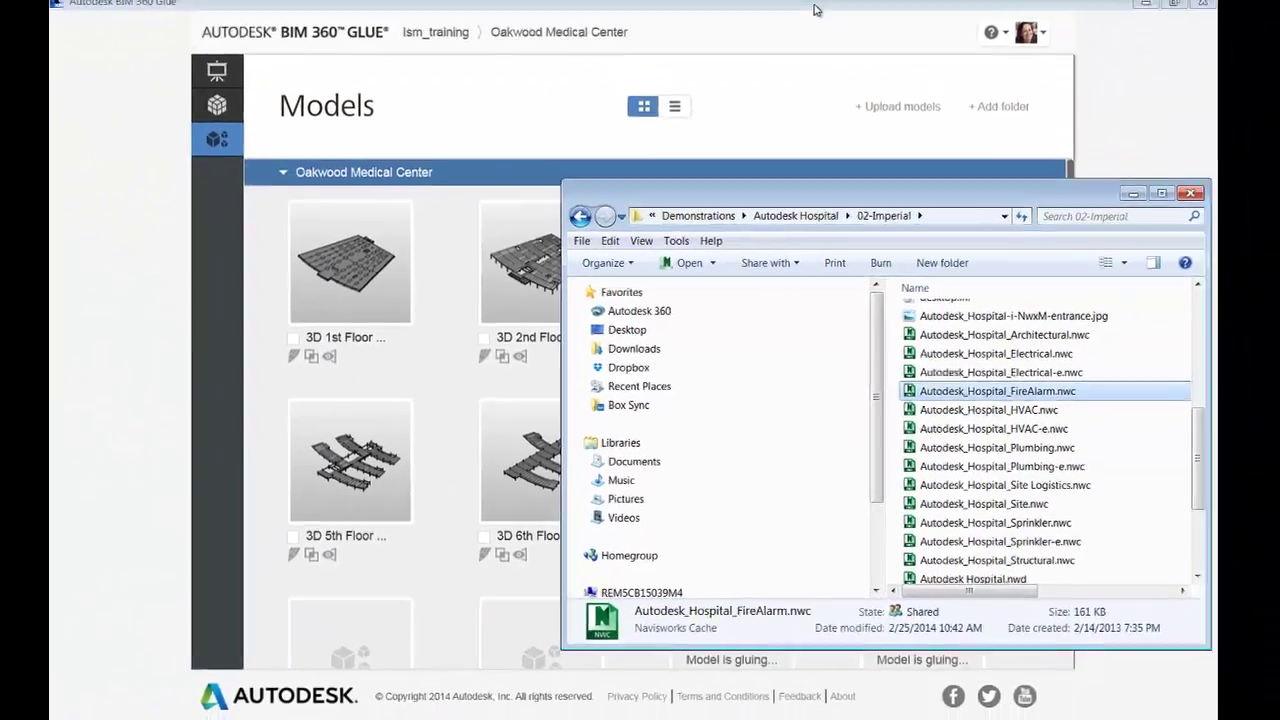
{"action": "left_click", "coordinate": [818, 13]}
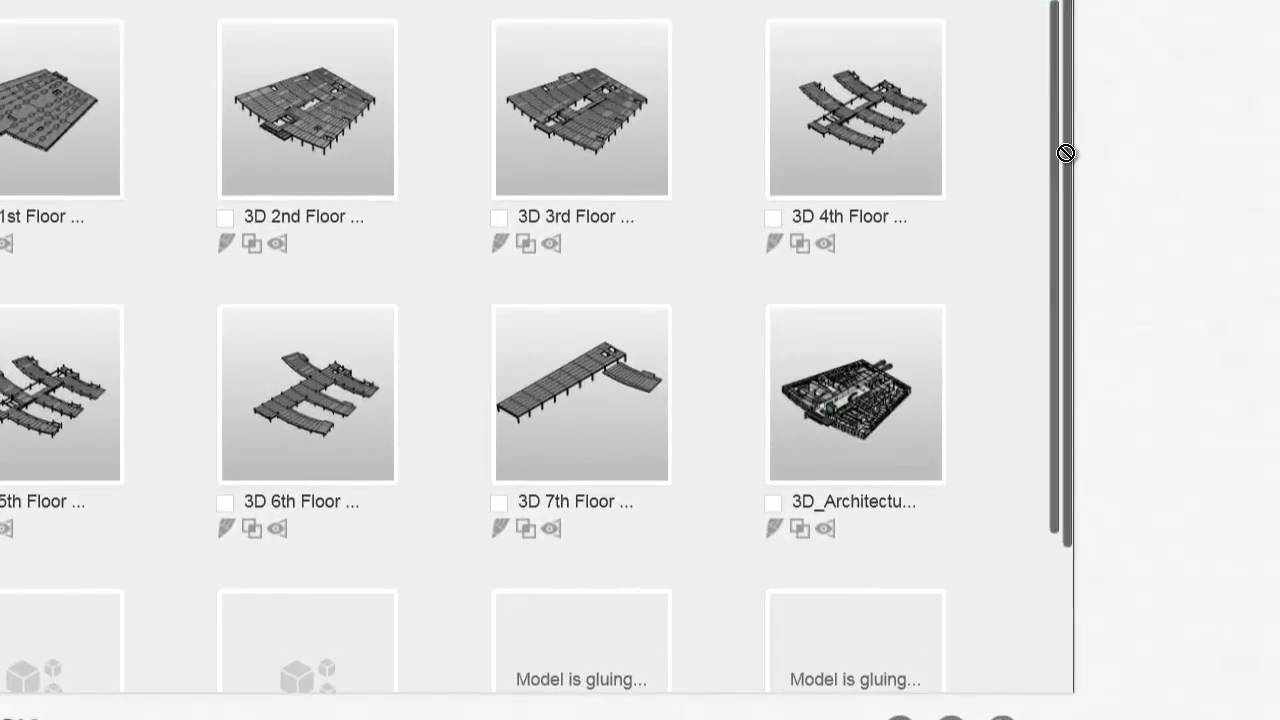
Go to the empty Oakwood Medical Center Merged Models page
{"action": "left_click_drag", "start_coordinate": [1067, 152], "coordinate": [1054, 113]}
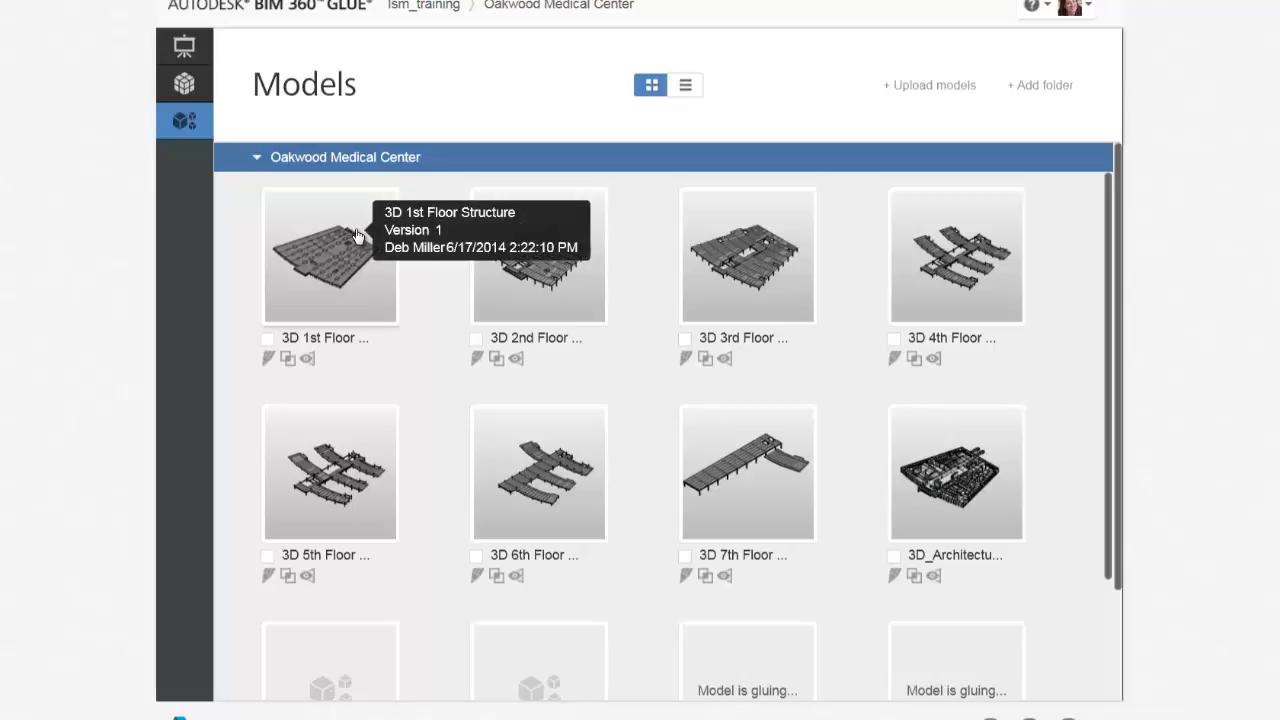
{"action": "left_click", "coordinate": [193, 95]}
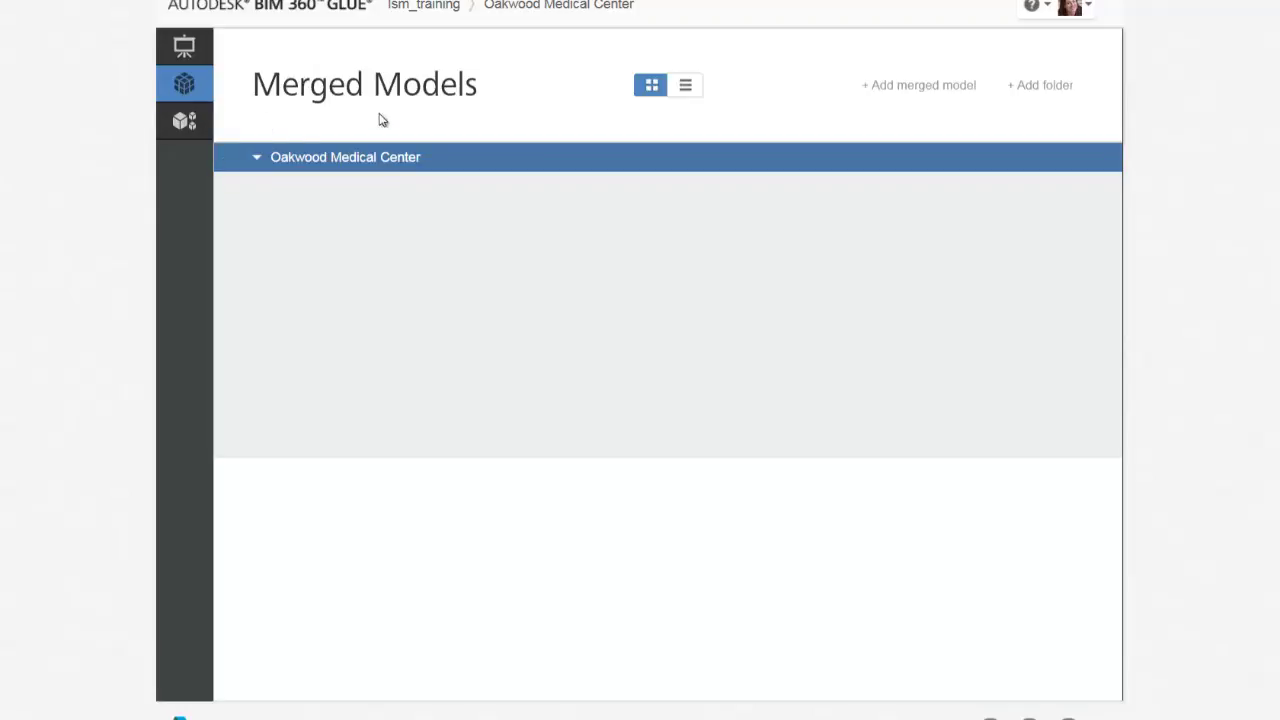
Start a new merged model of 3D 5th Floor, 3D 6th Floor and HVAC - Level 5, named 'Coordination Model - Level 5'
{"action": "left_click", "coordinate": [888, 99]}
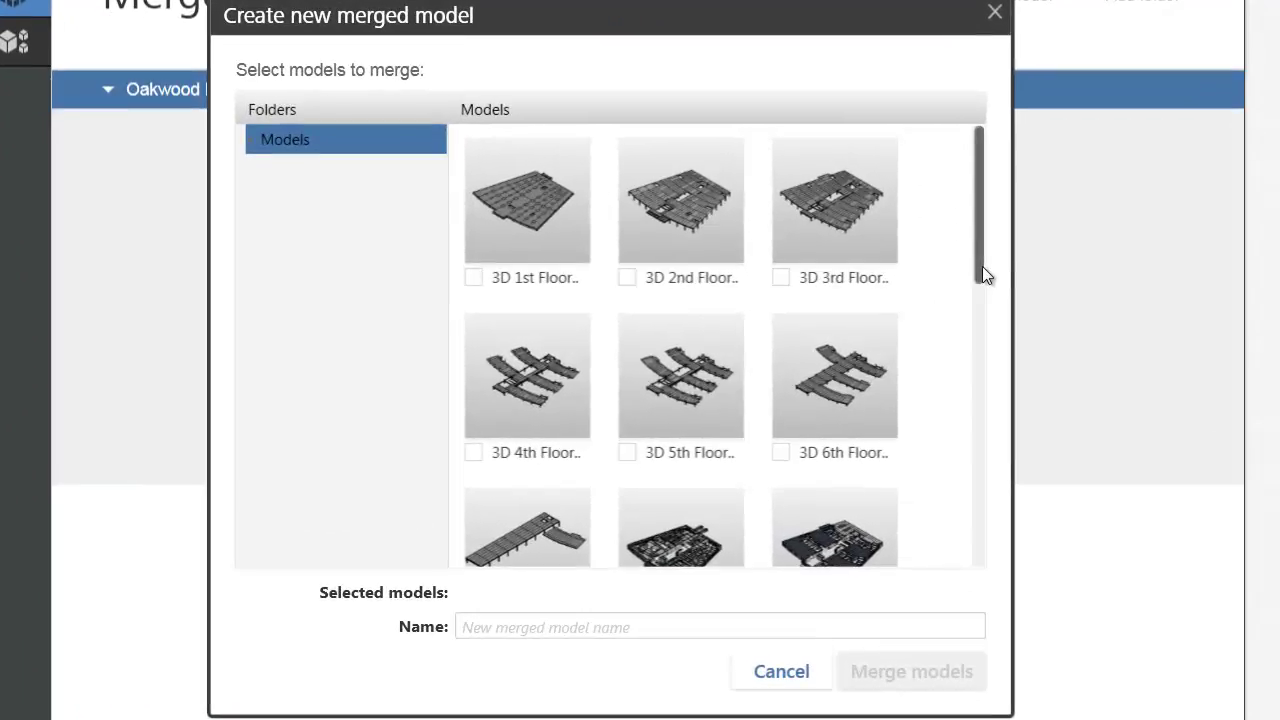
{"action": "left_click_drag", "start_coordinate": [932, 288], "coordinate": [935, 330]}
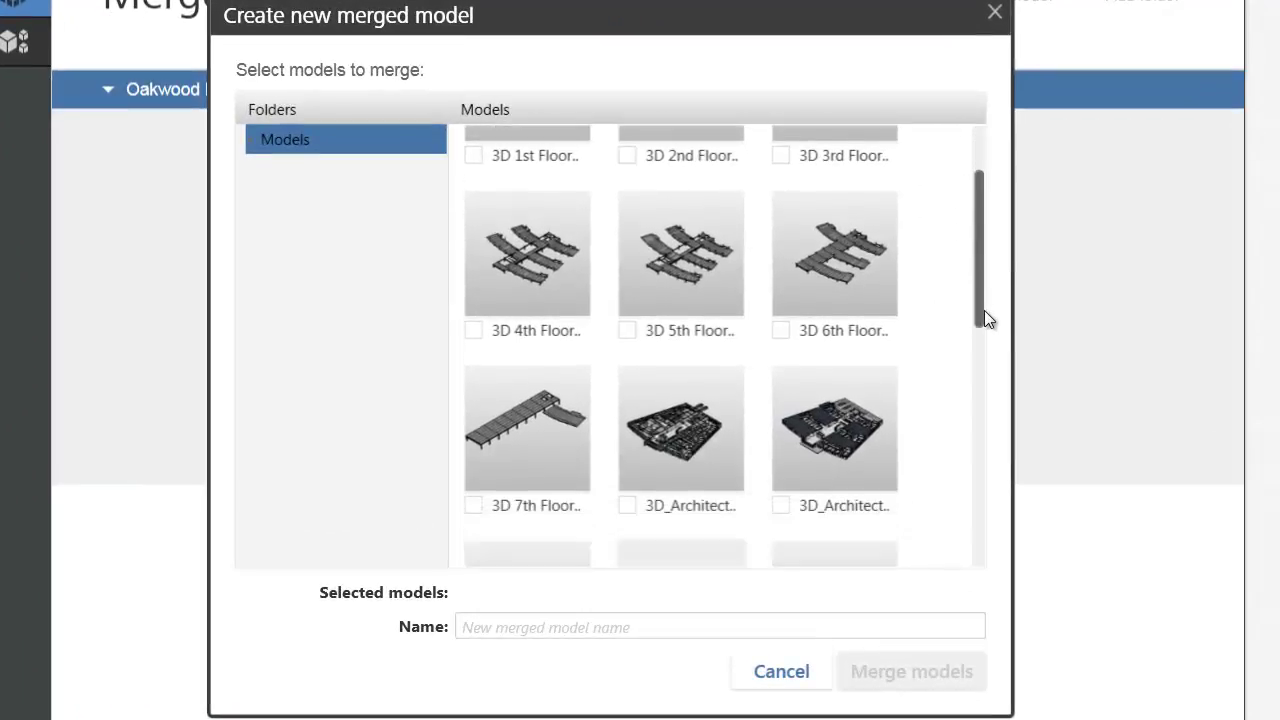
{"action": "left_click", "coordinate": [624, 331]}
{"action": "left_click", "coordinate": [782, 328]}
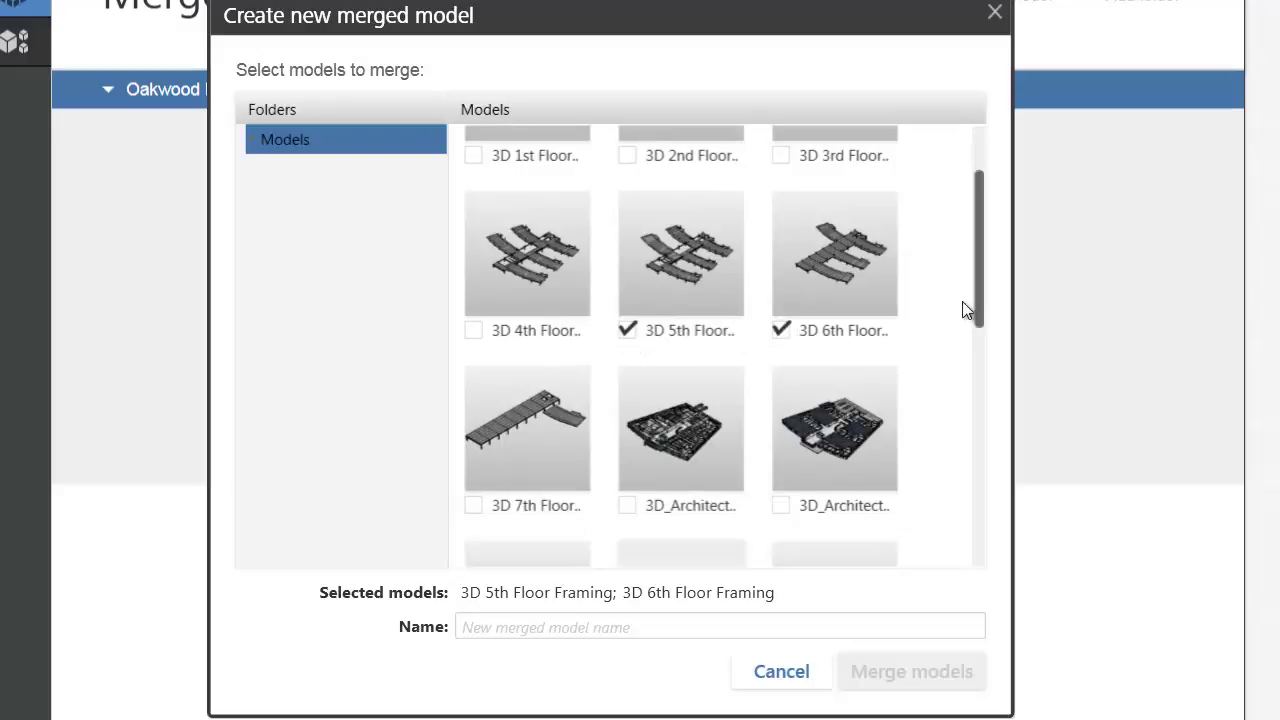
{"action": "left_click_drag", "start_coordinate": [980, 318], "coordinate": [984, 367]}
{"action": "left_click_drag", "start_coordinate": [981, 401], "coordinate": [967, 541]}
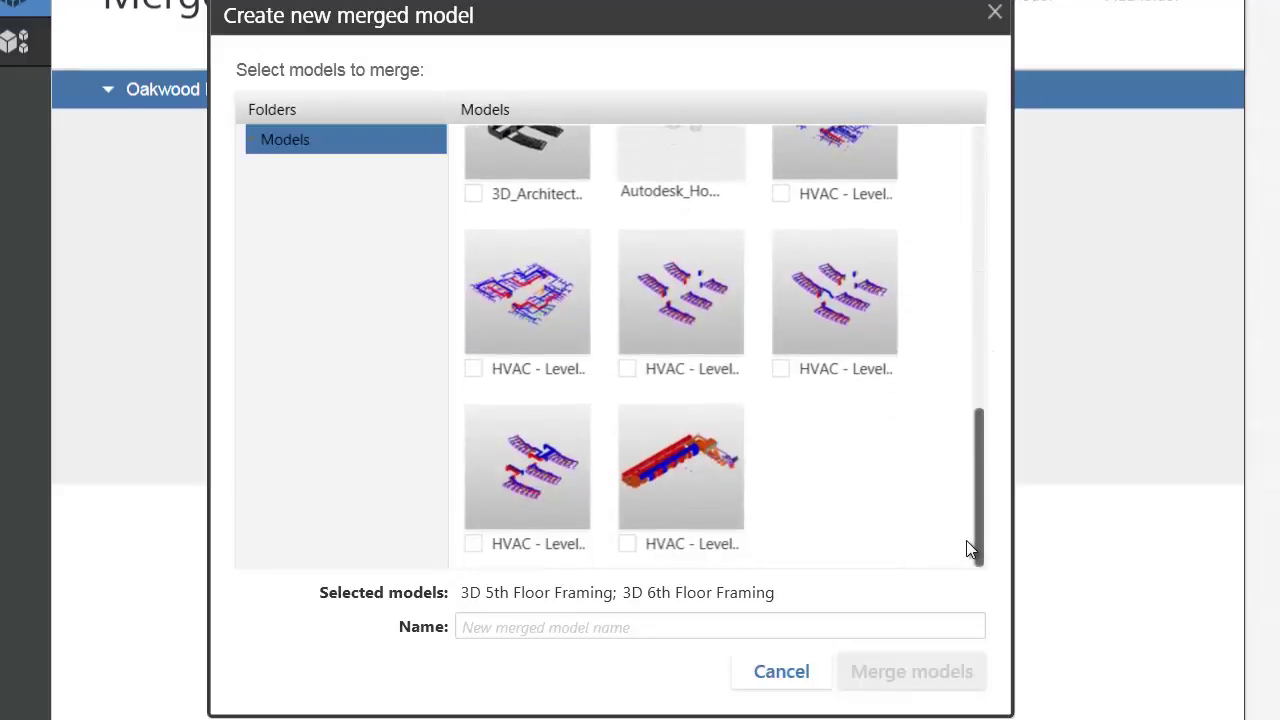
{"action": "left_click", "coordinate": [473, 543]}
{"action": "left_click", "coordinate": [491, 630]}
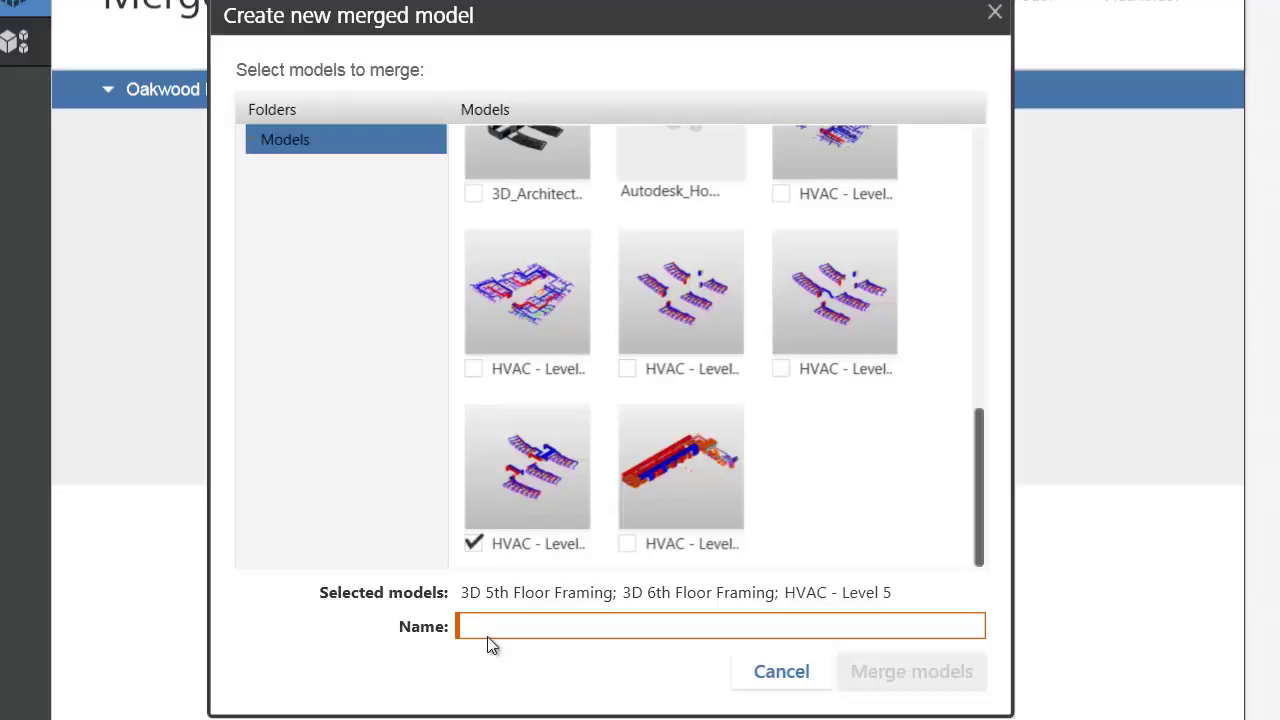
{"action": "type", "text": "Coordinatio"}
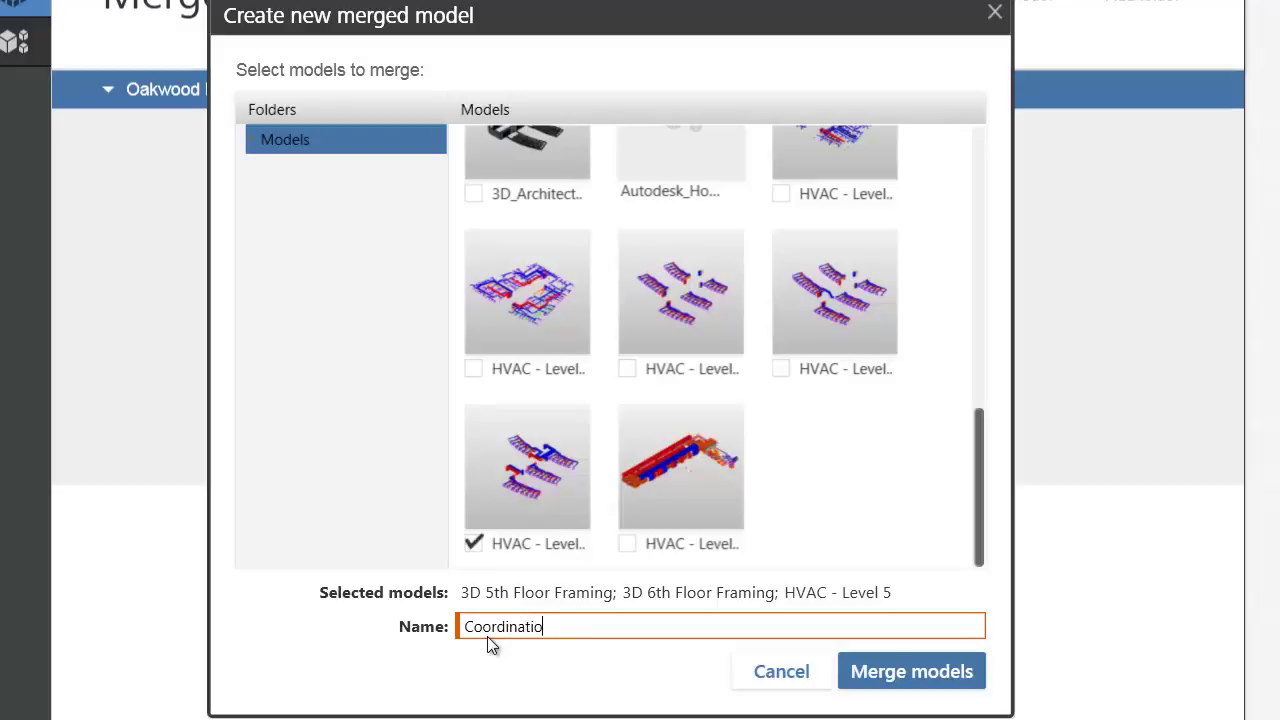
{"action": "type", "text": "n Model - Level 5"}
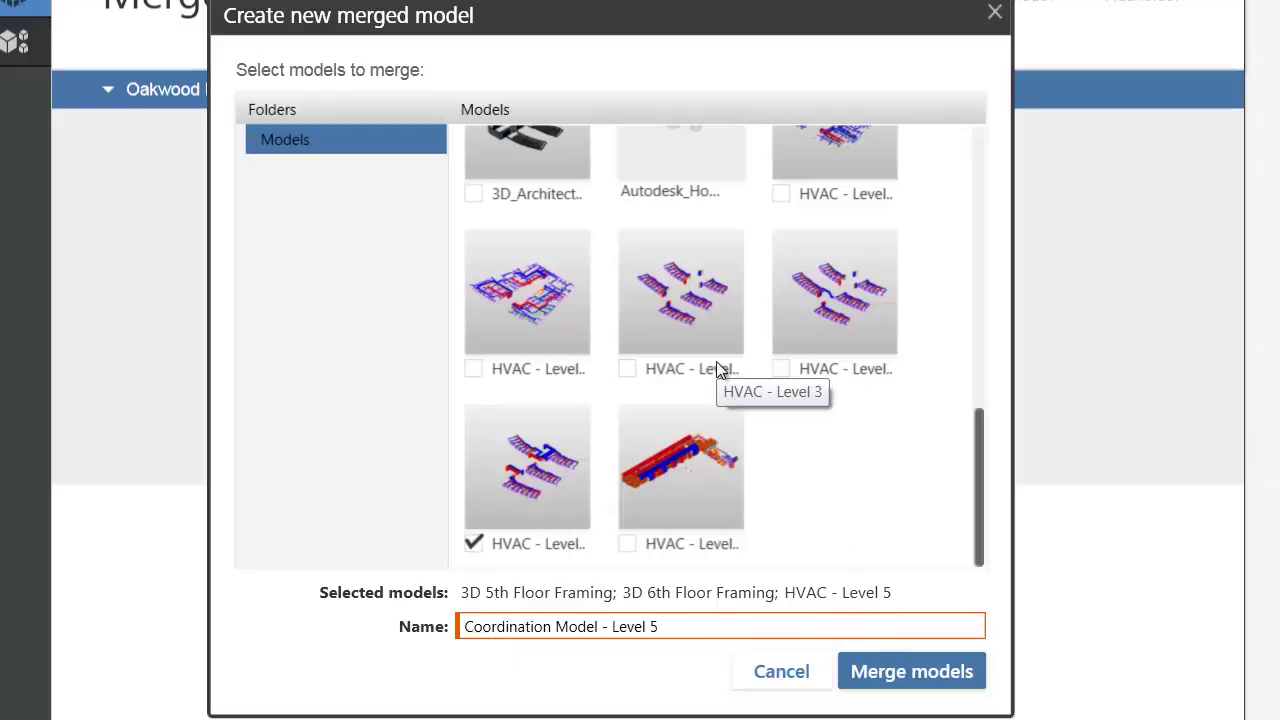
Merge the selected models, then orbit and zoom to face the building
{"action": "left_click", "coordinate": [908, 676]}
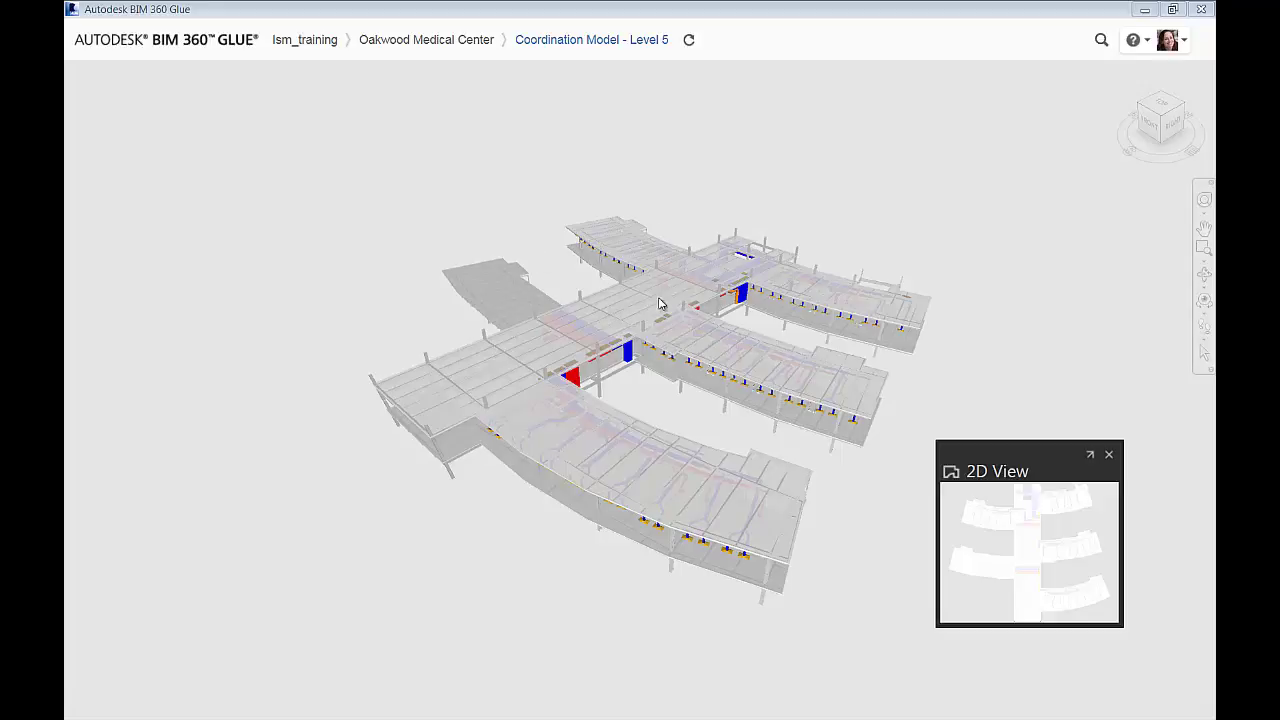
{"action": "left_click_drag", "start_coordinate": [646, 325], "coordinate": [655, 289]}
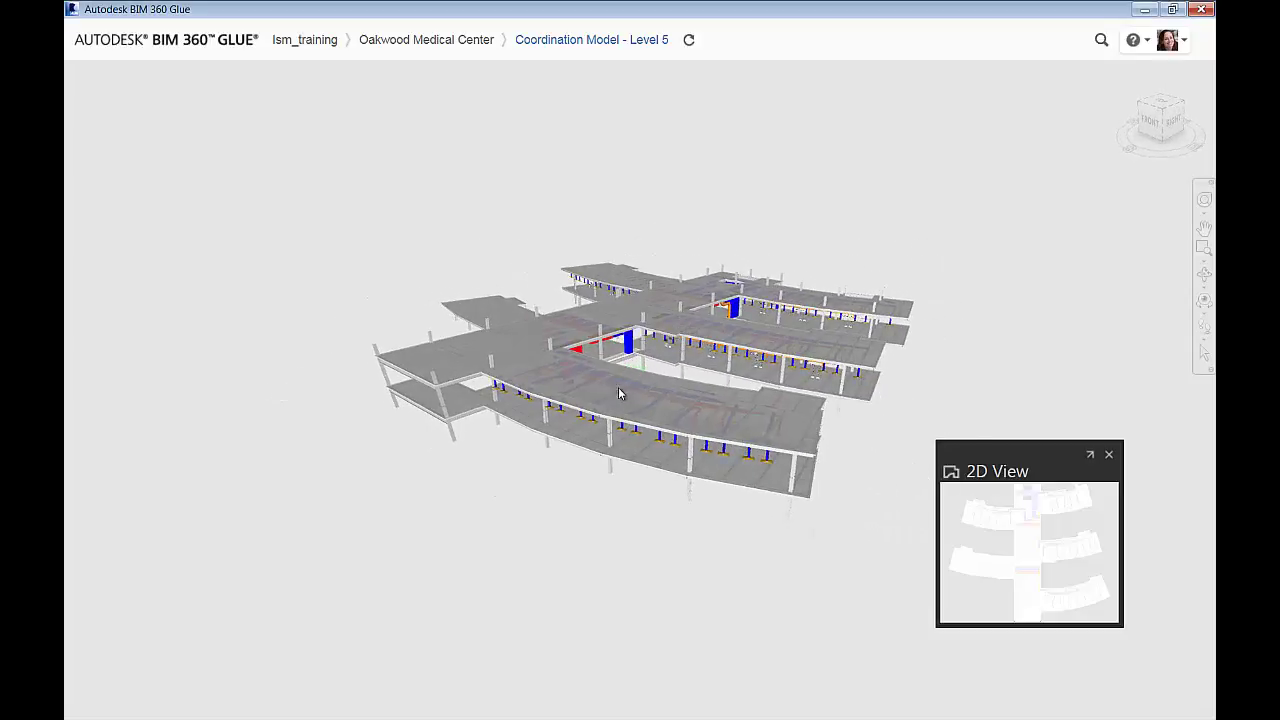
{"action": "scroll", "coordinate": [631, 362], "scroll_direction": "up", "scroll_amount": 5}
{"action": "scroll", "coordinate": [631, 362], "scroll_direction": "up", "scroll_amount": 5}
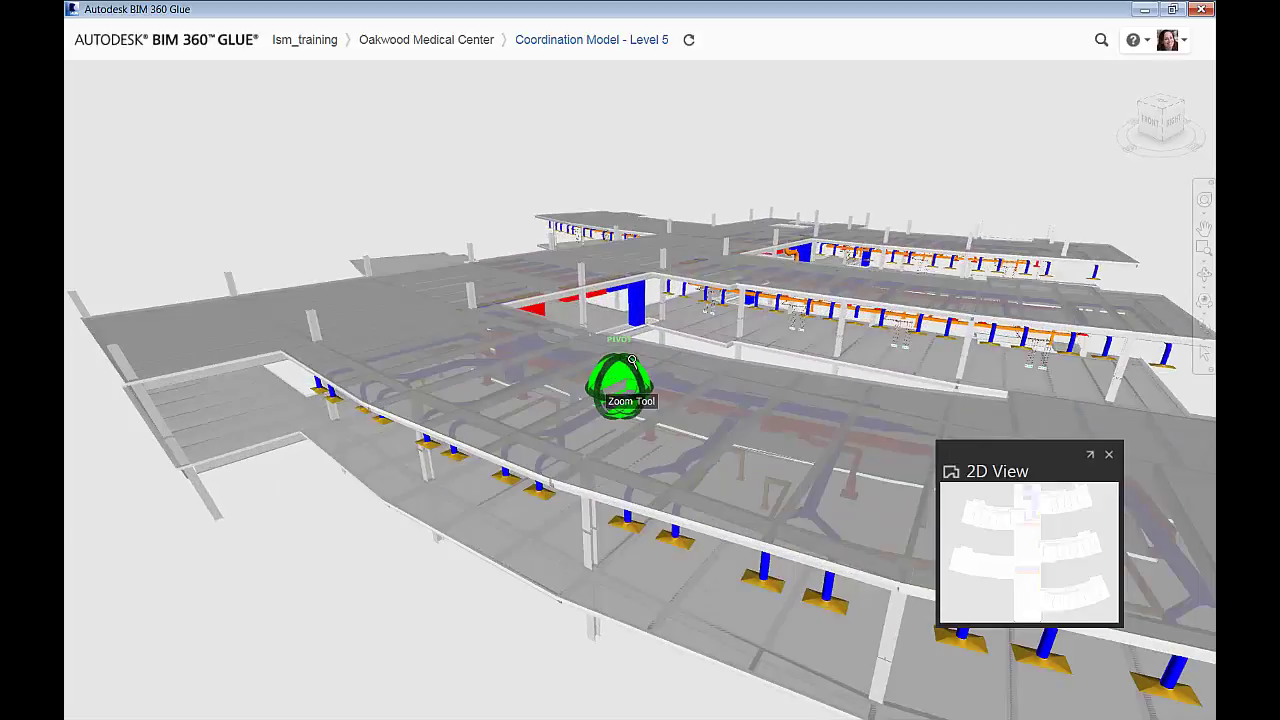
{"action": "left_click_drag", "start_coordinate": [730, 346], "coordinate": [752, 327]}
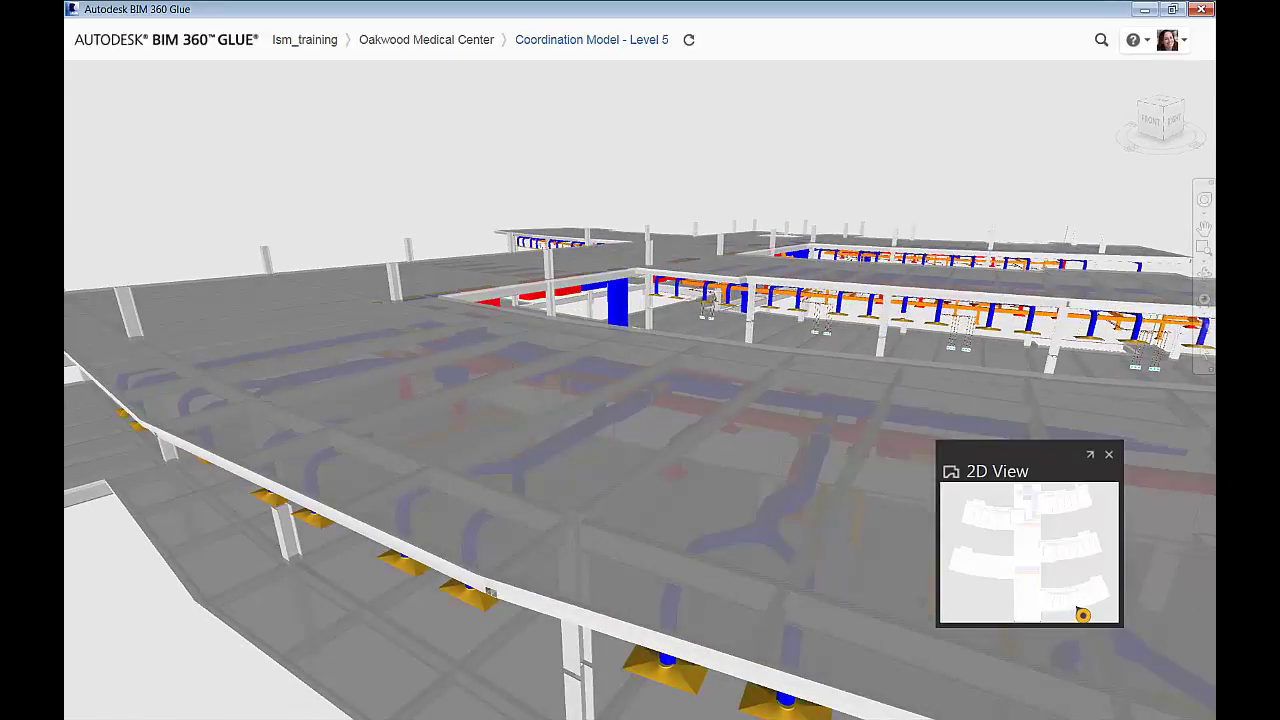
Inspect the model from ViewCube corner views, then orbit and zoom with the SteeringWheel
{"action": "left_click", "coordinate": [1145, 112]}
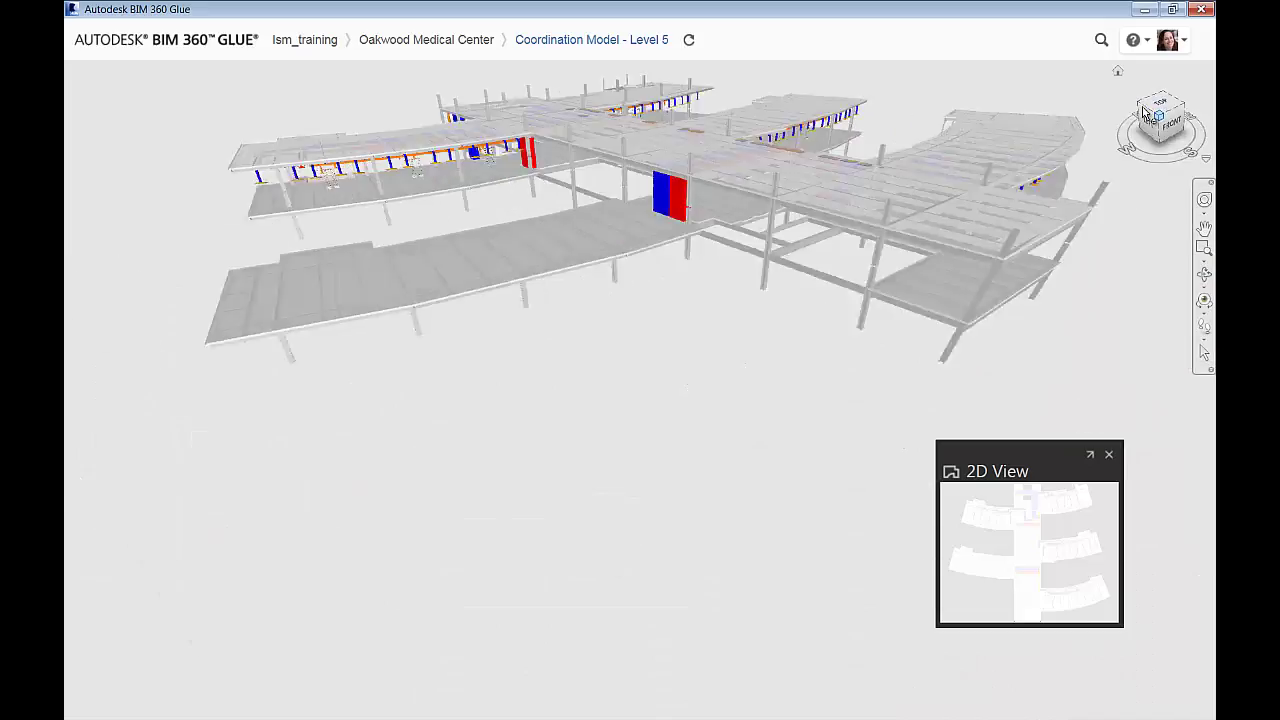
{"action": "left_click", "coordinate": [1145, 108]}
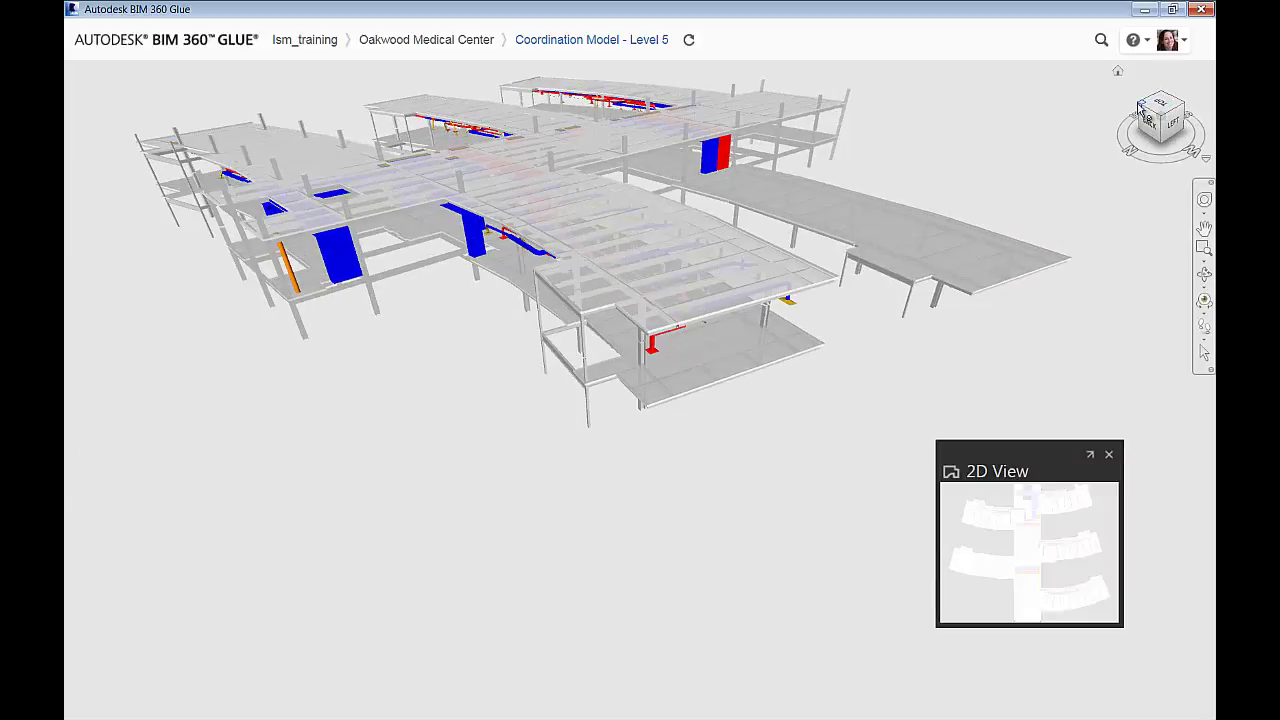
{"action": "left_click", "coordinate": [1141, 112]}
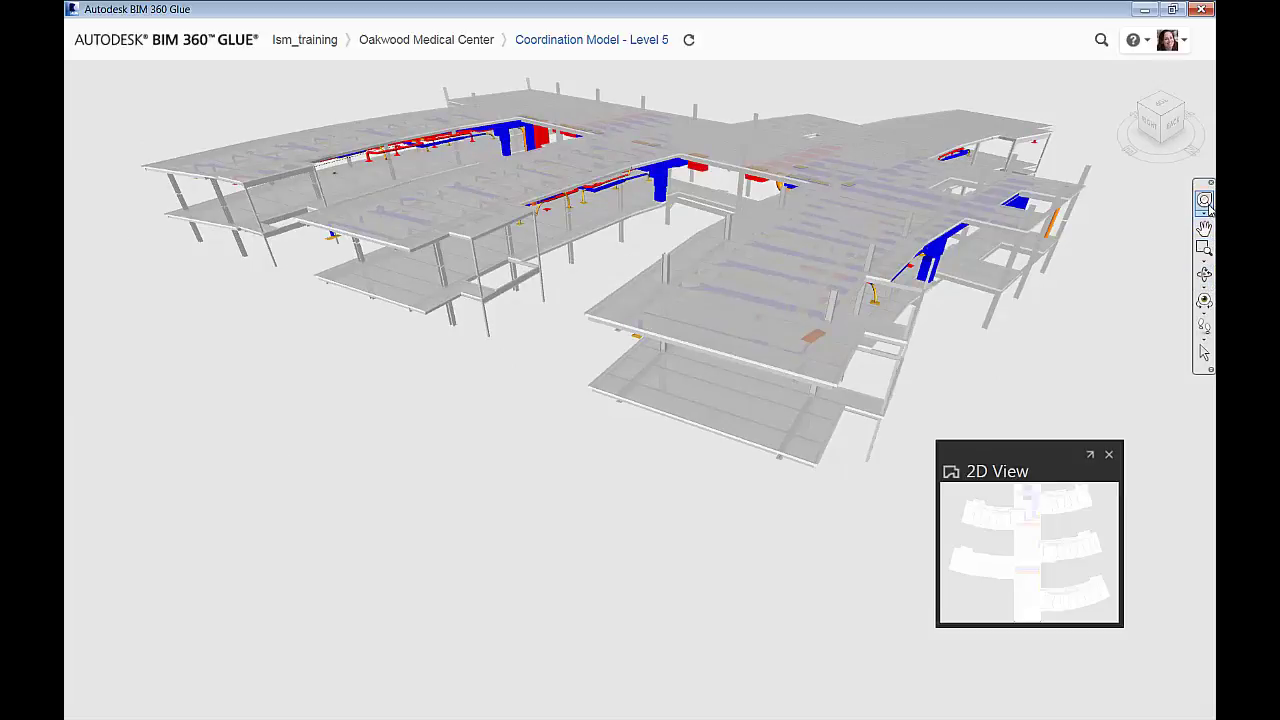
{"action": "left_click", "coordinate": [1205, 201]}
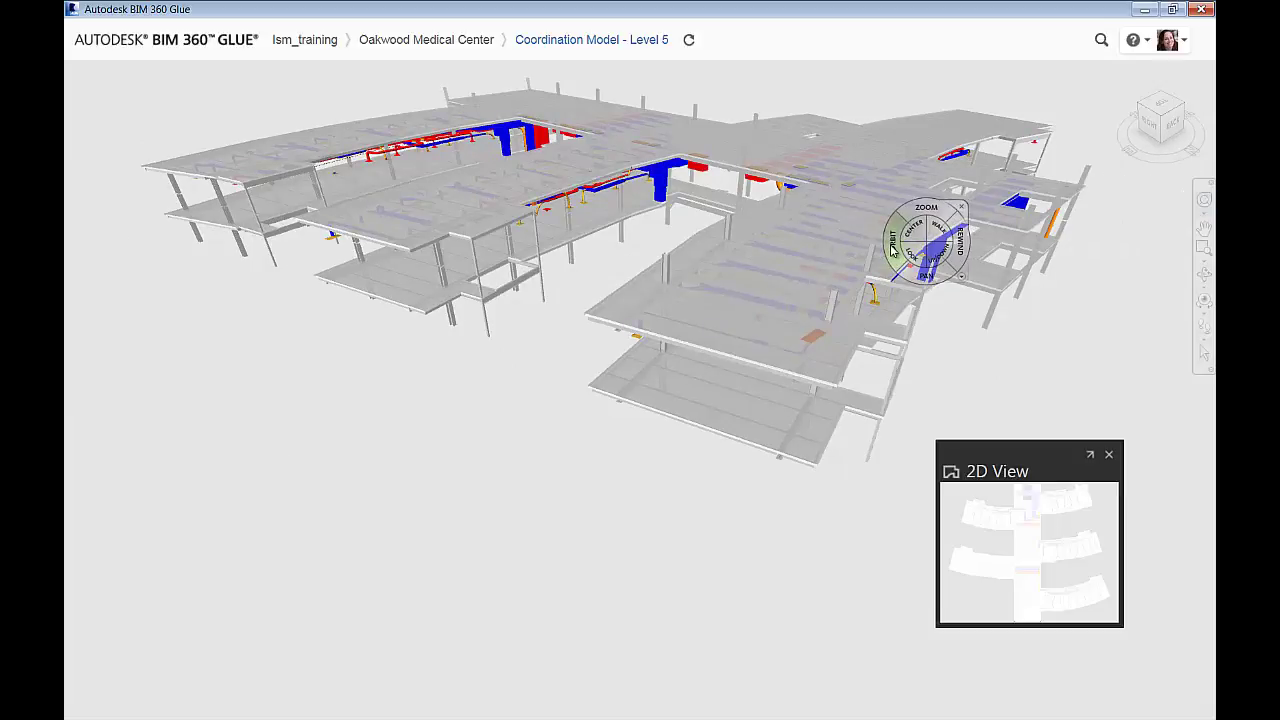
{"action": "left_click_drag", "start_coordinate": [893, 248], "coordinate": [786, 263]}
{"action": "left_click_drag", "start_coordinate": [815, 220], "coordinate": [624, 200]}
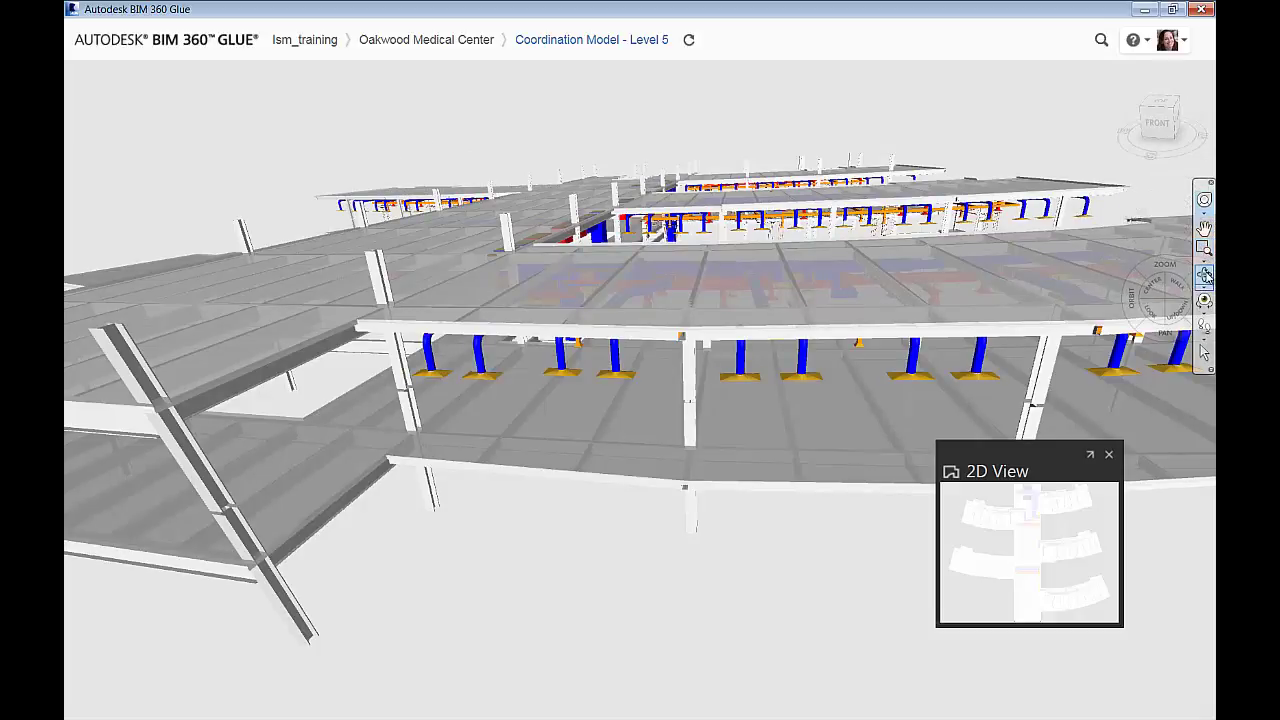
{"action": "left_click", "coordinate": [1206, 299]}
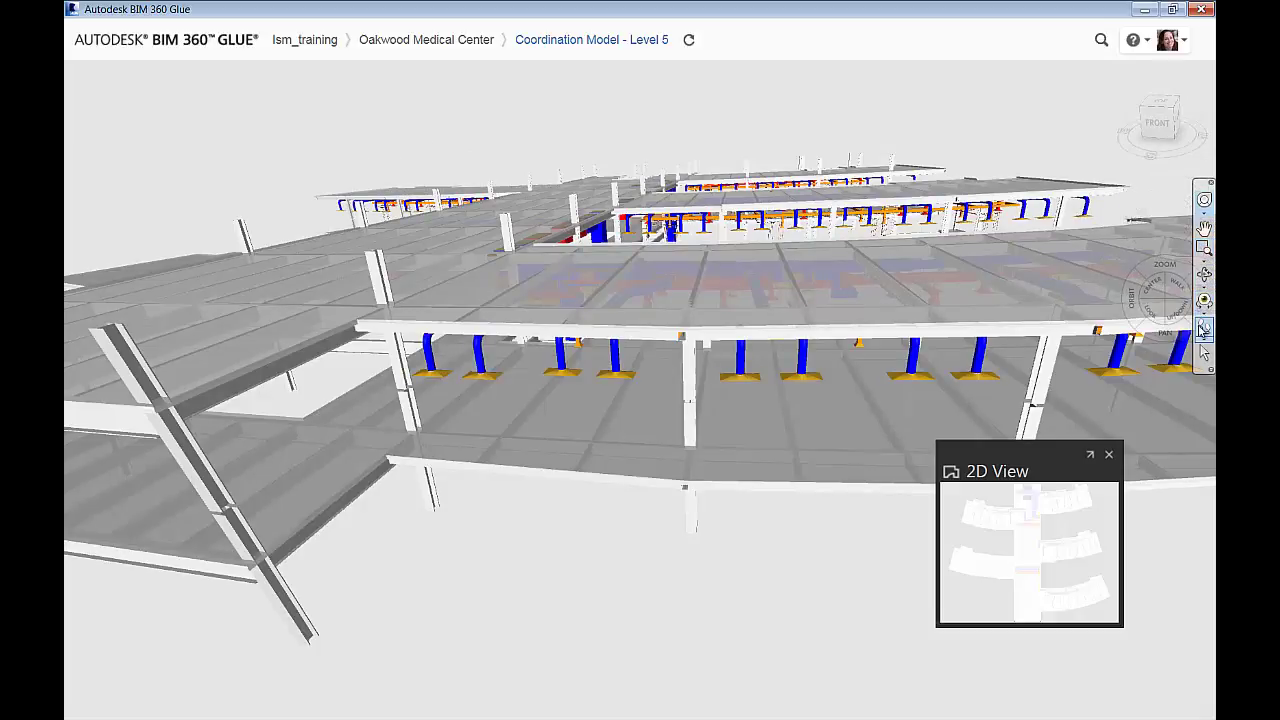
Drop through the slab into Level 5 and walk, pan and zoom toward the ceiling pipes
{"action": "mouse_move", "coordinate": [852, 332]}
{"action": "left_mouse_down"}
{"action": "mouse_move", "coordinate": [717, 297]}
{"action": "mouse_move", "coordinate": [849, 160]}
{"action": "mouse_move", "coordinate": [974, 123]}
{"action": "mouse_move", "coordinate": [964, 290]}
{"action": "left_mouse_up"}
{"action": "middle_click_drag", "start_coordinate": [964, 290], "coordinate": [964, 286]}
{"action": "mouse_move", "coordinate": [794, 249]}
{"action": "left_mouse_down"}
{"action": "mouse_move", "coordinate": [743, 249]}
{"action": "mouse_move", "coordinate": [738, 225]}
{"action": "mouse_move", "coordinate": [769, 208]}
{"action": "mouse_move", "coordinate": [1055, 198]}
{"action": "mouse_move", "coordinate": [1049, 160]}
{"action": "left_mouse_up"}
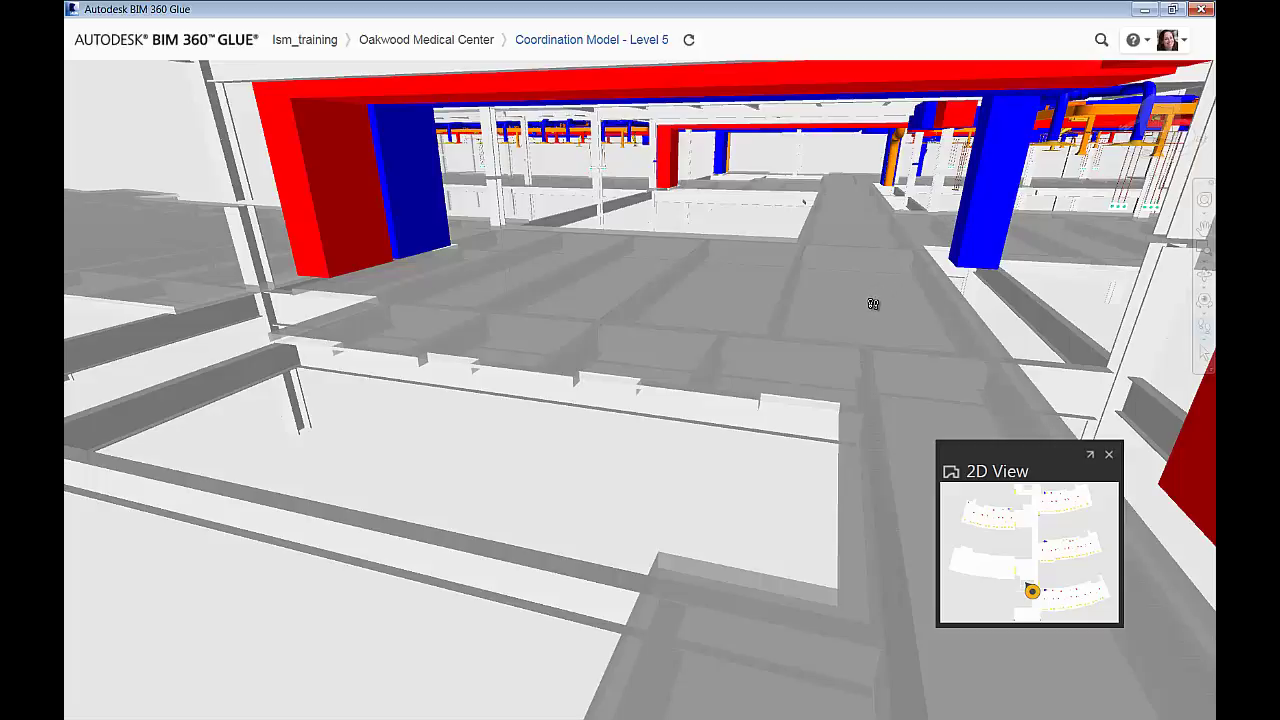
{"action": "mouse_move", "coordinate": [873, 304]}
{"action": "left_mouse_down"}
{"action": "mouse_move", "coordinate": [886, 255]}
{"action": "mouse_move", "coordinate": [981, 148]}
{"action": "mouse_move", "coordinate": [1035, 148]}
{"action": "mouse_move", "coordinate": [925, 148]}
{"action": "mouse_move", "coordinate": [840, 246]}
{"action": "mouse_move", "coordinate": [800, 223]}
{"action": "mouse_move", "coordinate": [837, 220]}
{"action": "mouse_move", "coordinate": [837, 181]}
{"action": "mouse_move", "coordinate": [791, 311]}
{"action": "mouse_move", "coordinate": [766, 337]}
{"action": "mouse_move", "coordinate": [877, 334]}
{"action": "left_mouse_up"}
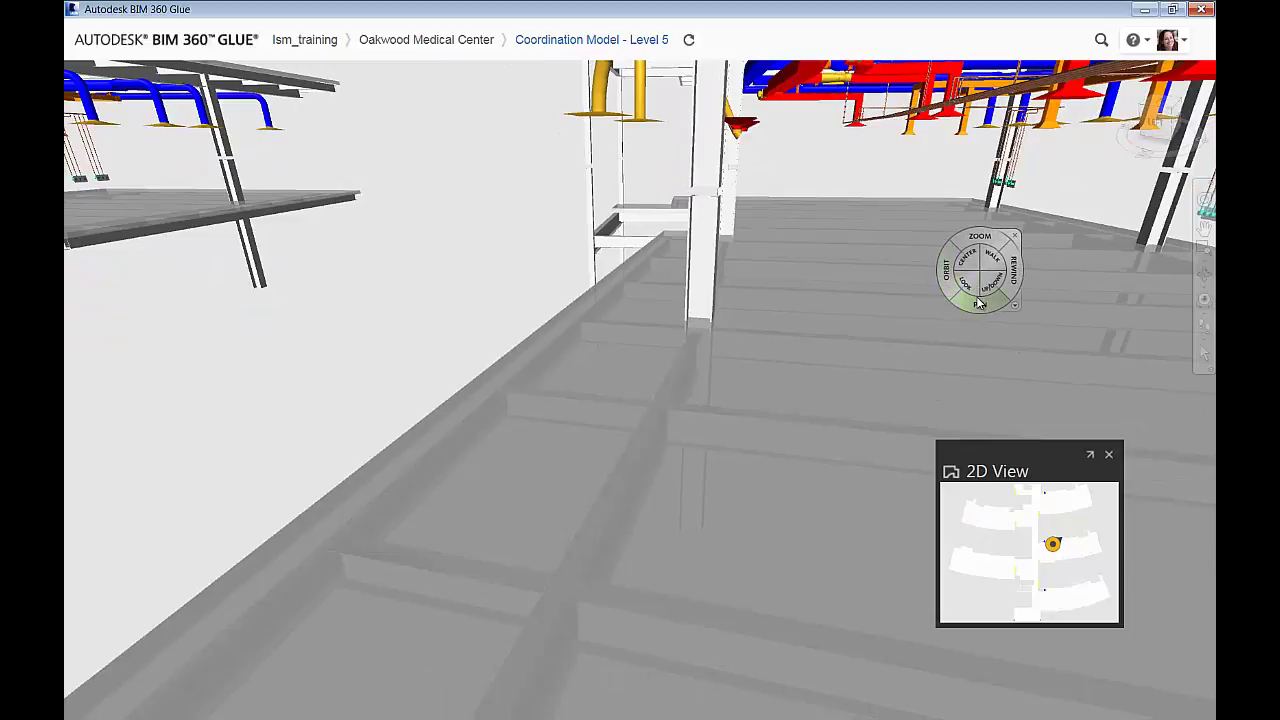
{"action": "left_click_drag", "start_coordinate": [984, 305], "coordinate": [529, 243]}
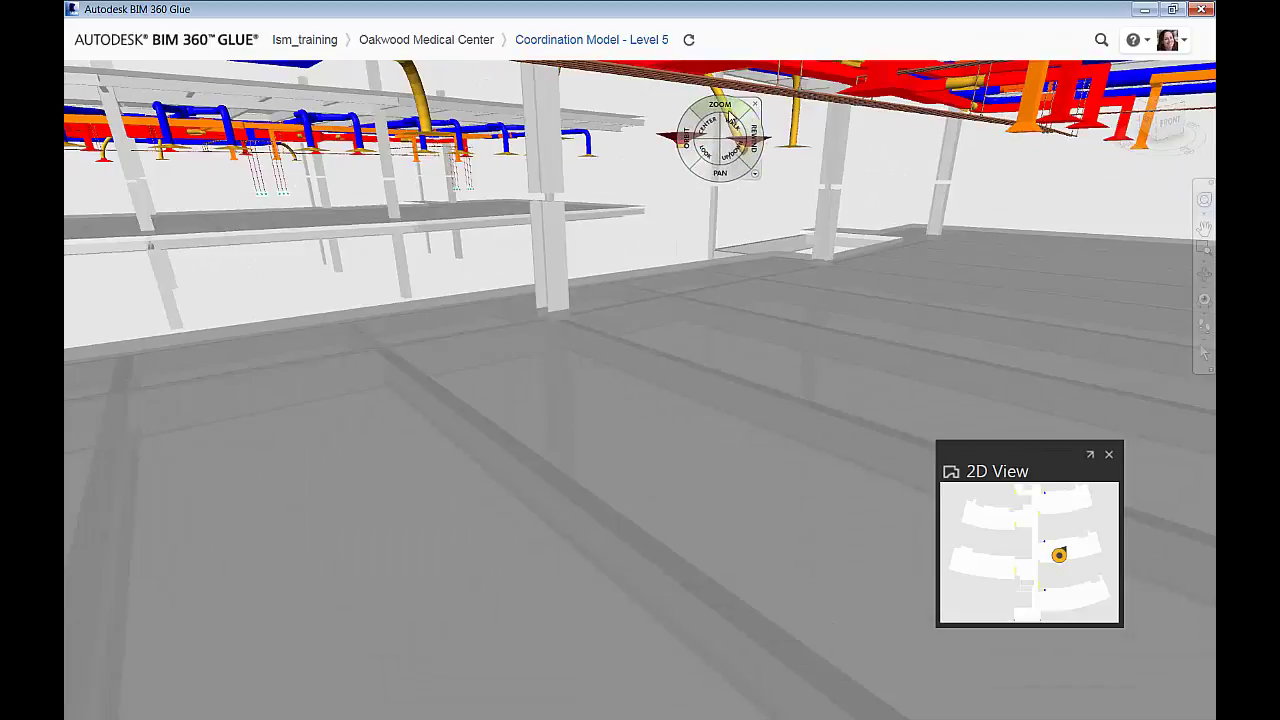
{"action": "mouse_move", "coordinate": [728, 106]}
{"action": "left_mouse_down"}
{"action": "mouse_move", "coordinate": [732, 80]}
{"action": "mouse_move", "coordinate": [728, 106]}
{"action": "left_mouse_up"}
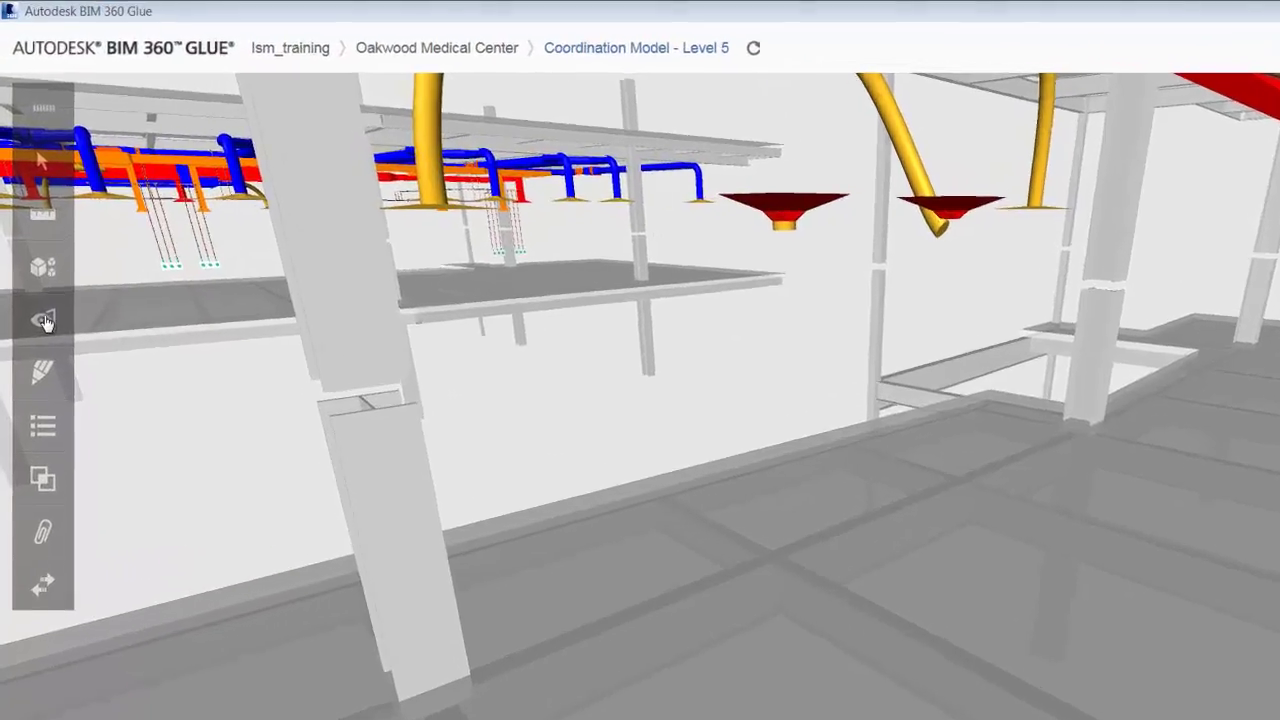
Add a new view named 'Flipped Difuser' with project access in the Views panel
{"action": "left_click", "coordinate": [35, 256]}
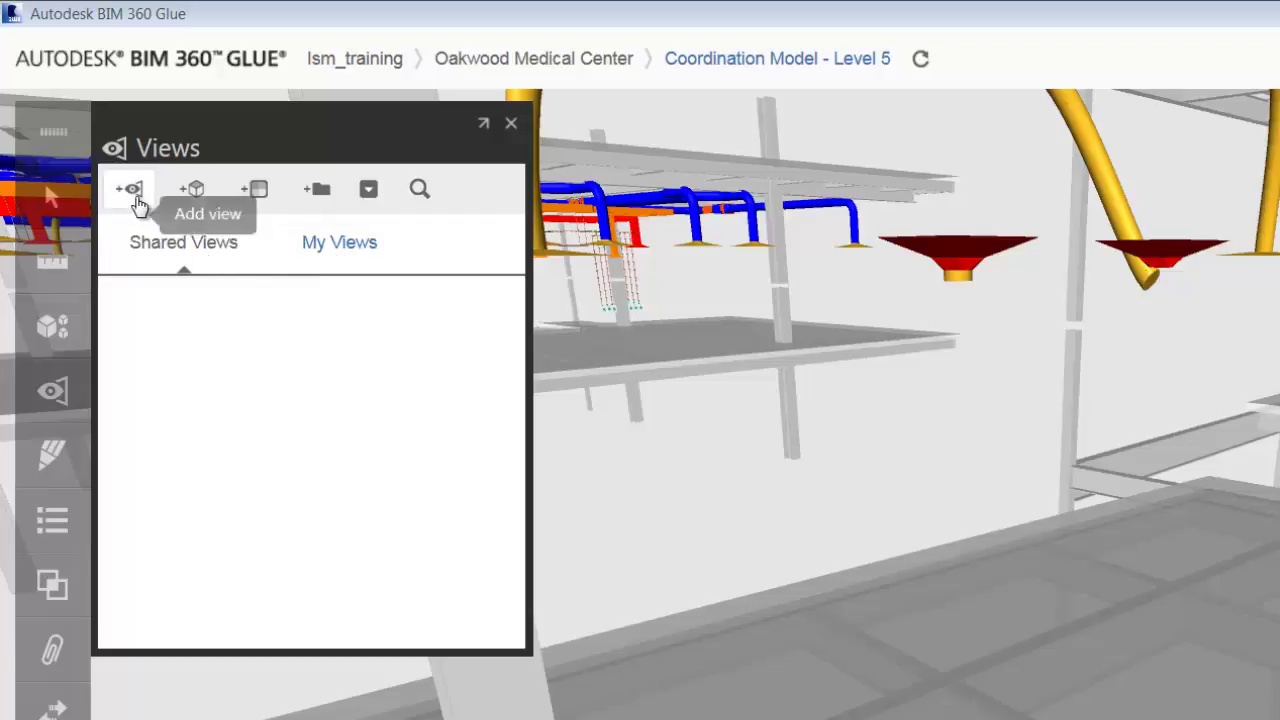
{"action": "left_click", "coordinate": [132, 190]}
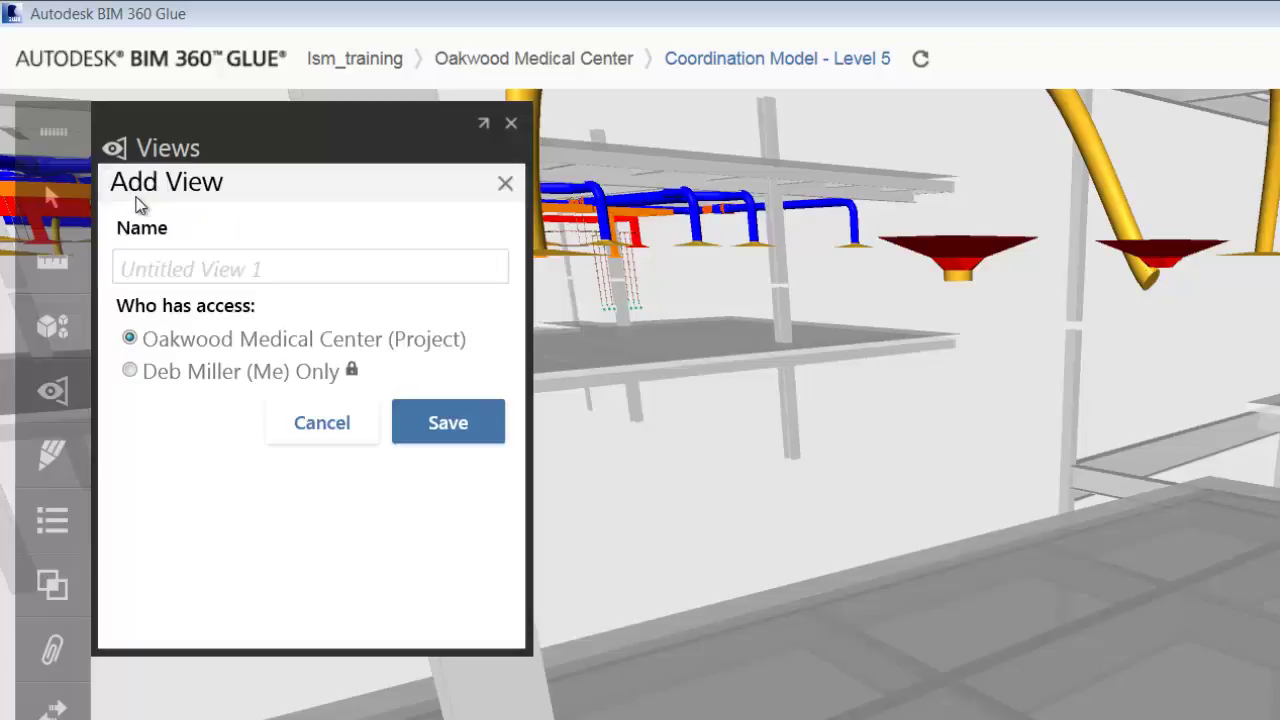
{"action": "left_click", "coordinate": [176, 266]}
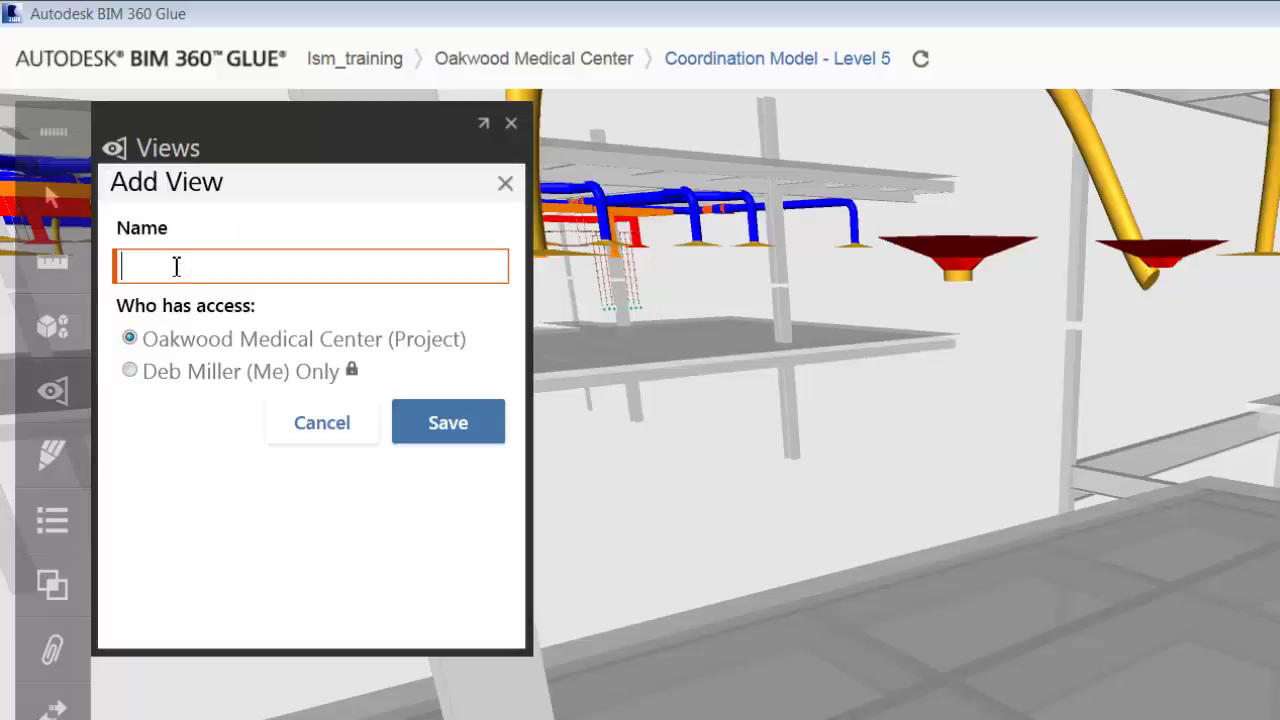
{"action": "type", "text": "Fli"}
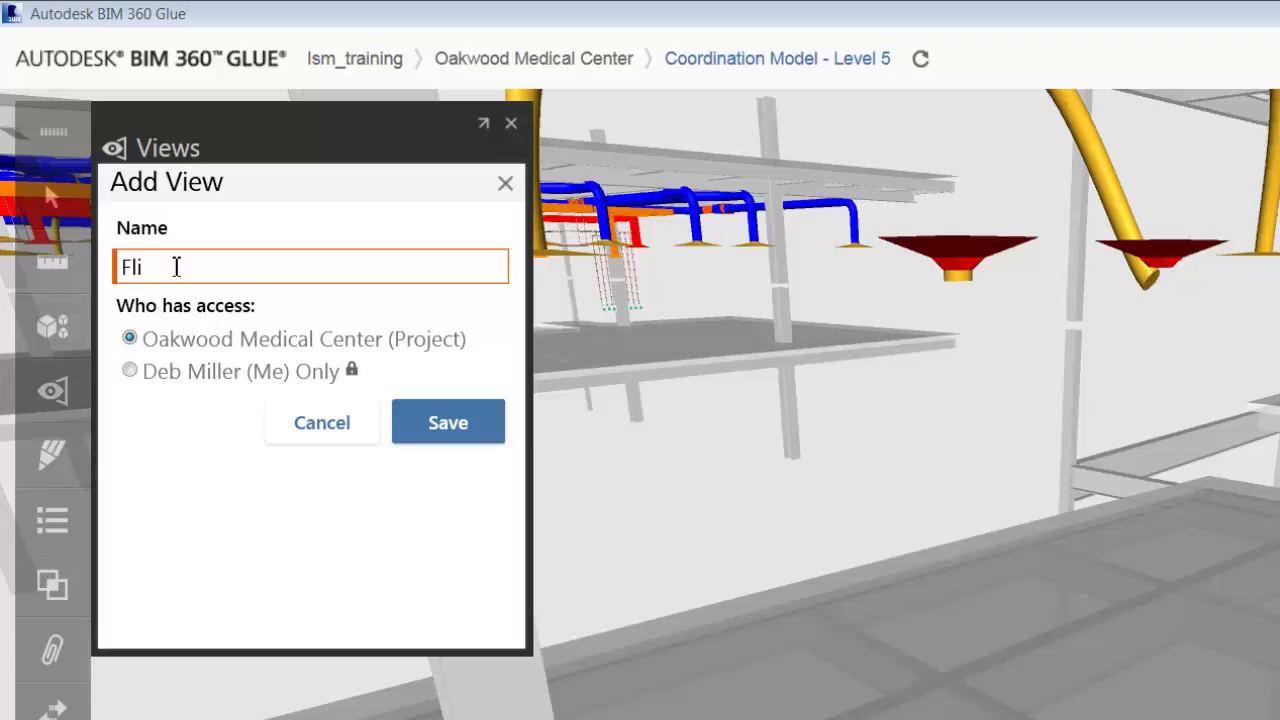
{"action": "type", "text": "pped Difuser"}
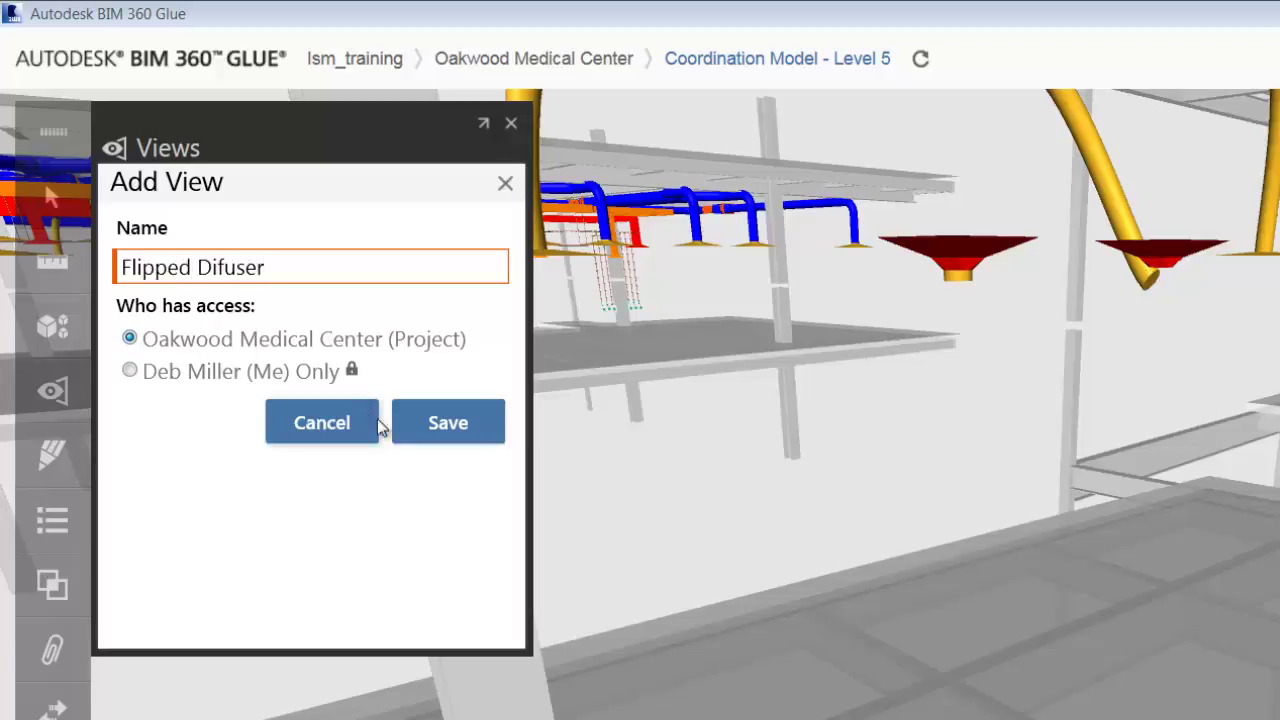
{"action": "left_click", "coordinate": [431, 428]}
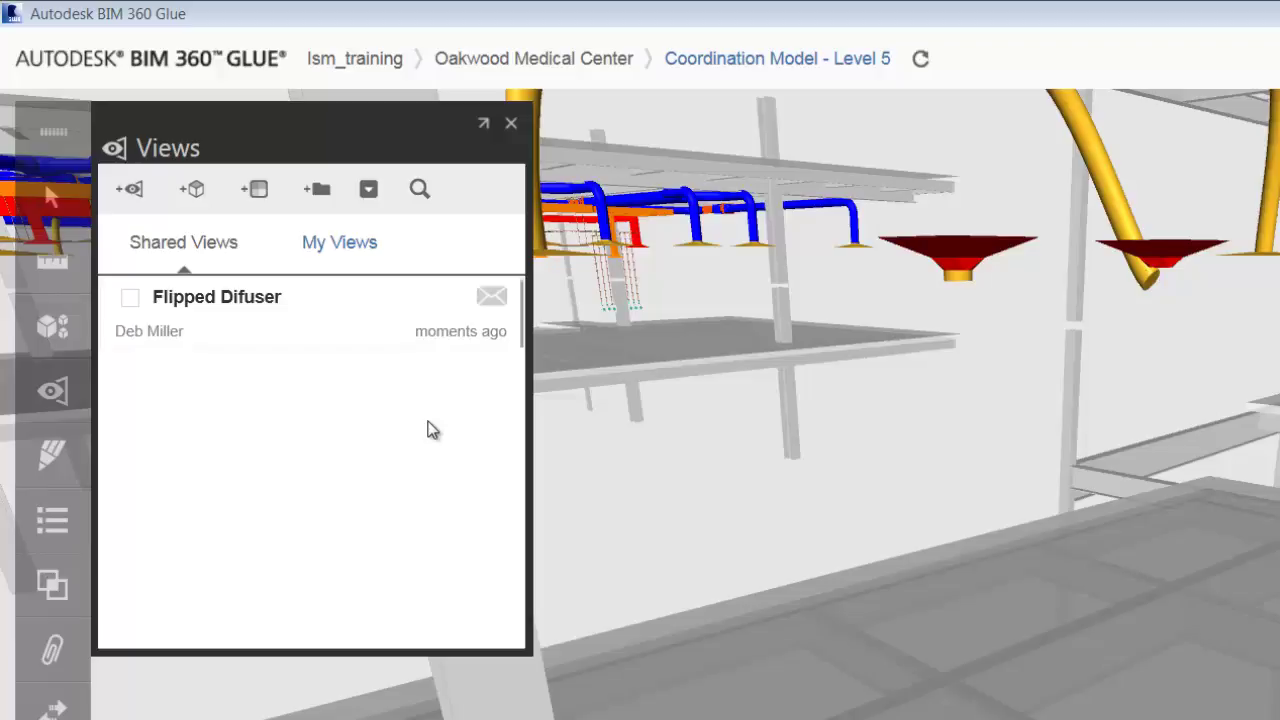
{"action": "mouse_move", "coordinate": [274, 298]}
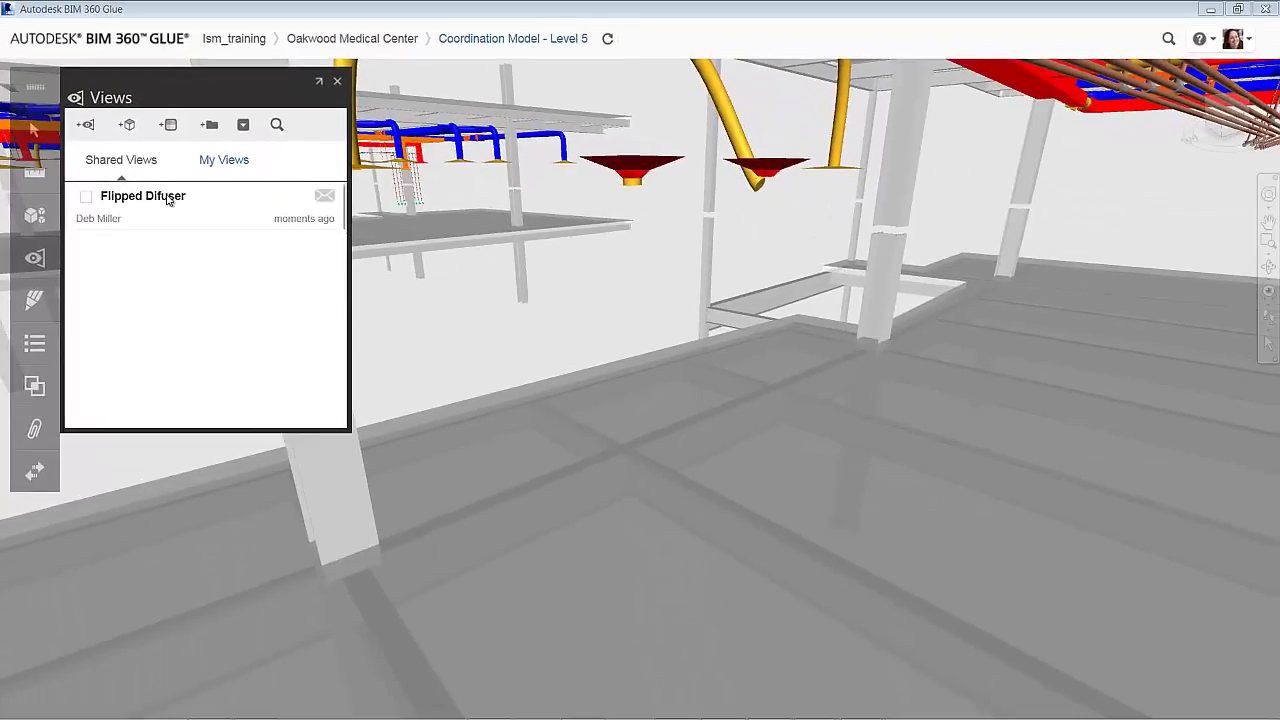
Tick the Flipped Difuser view and choose Notify from its actions menu
{"action": "mouse_move", "coordinate": [328, 197]}
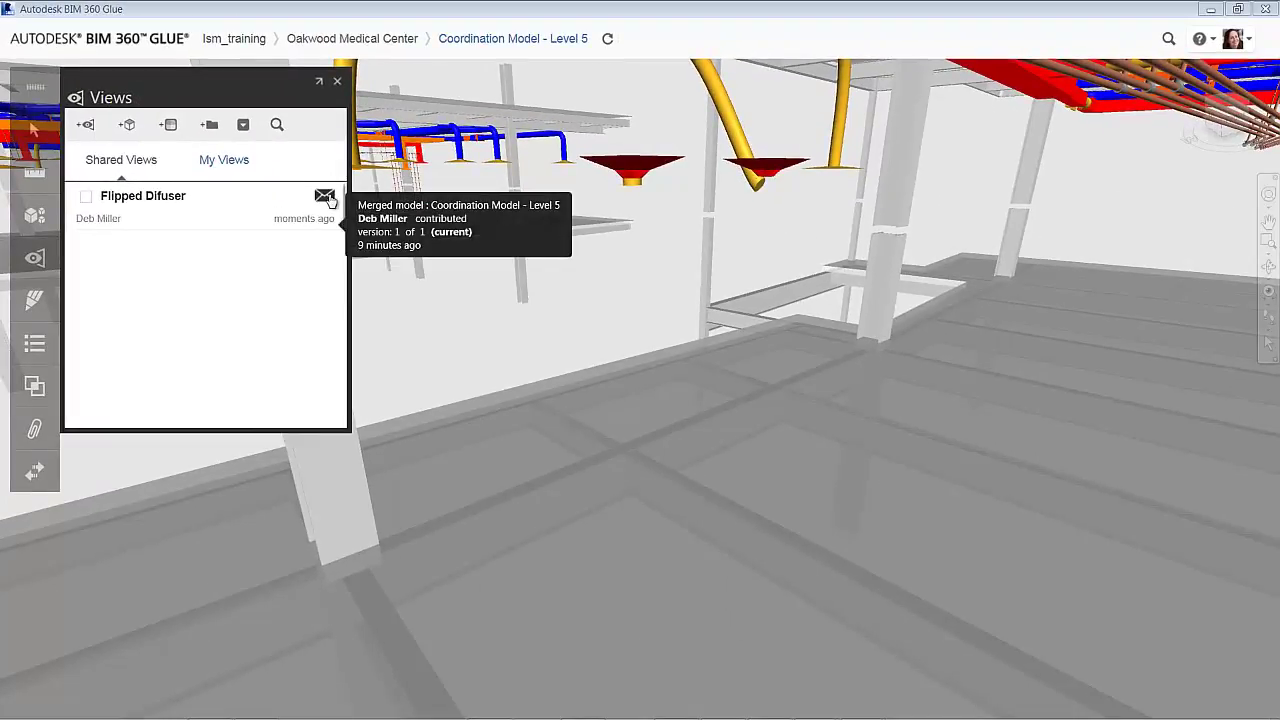
{"action": "left_click", "coordinate": [326, 197]}
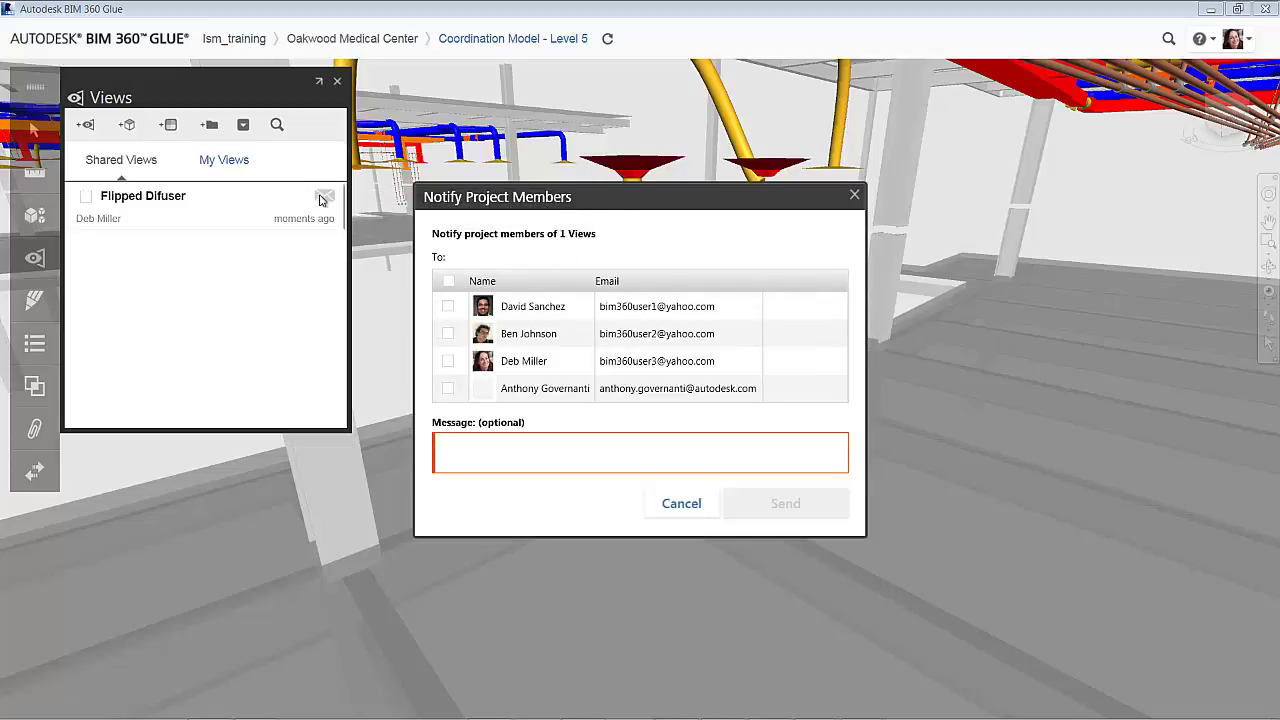
{"action": "left_click", "coordinate": [688, 510]}
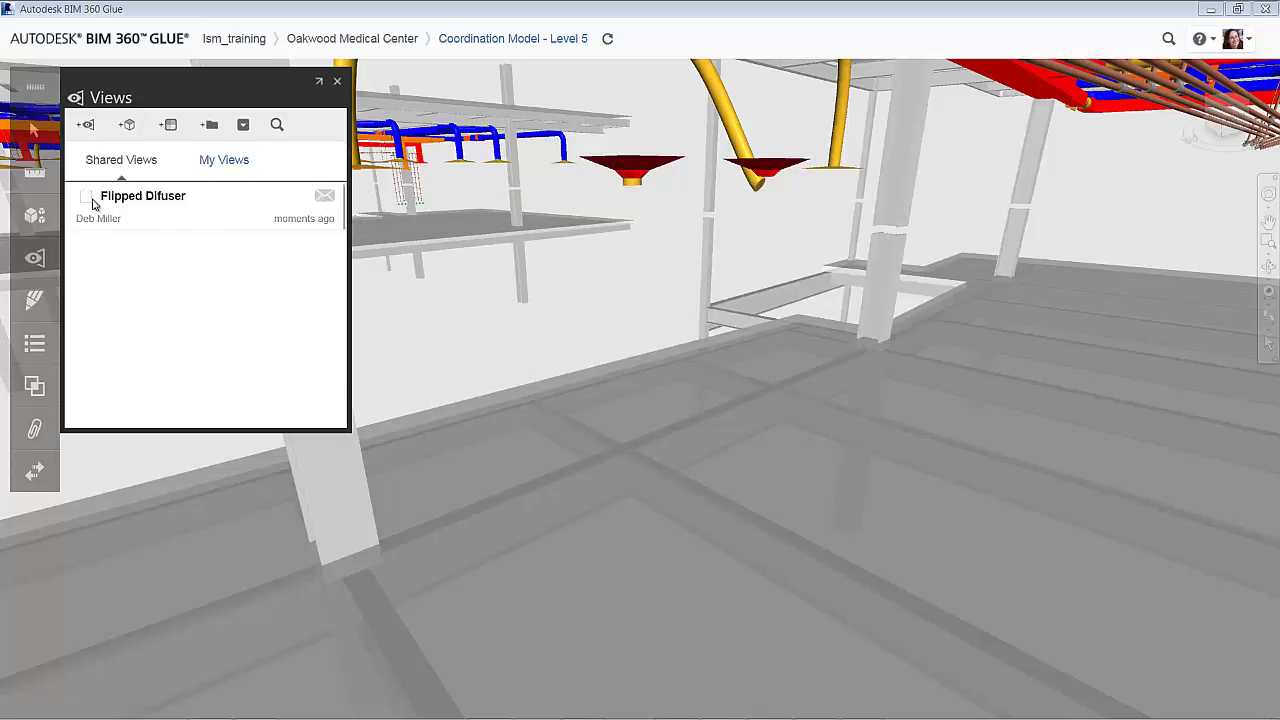
{"action": "left_click", "coordinate": [90, 201]}
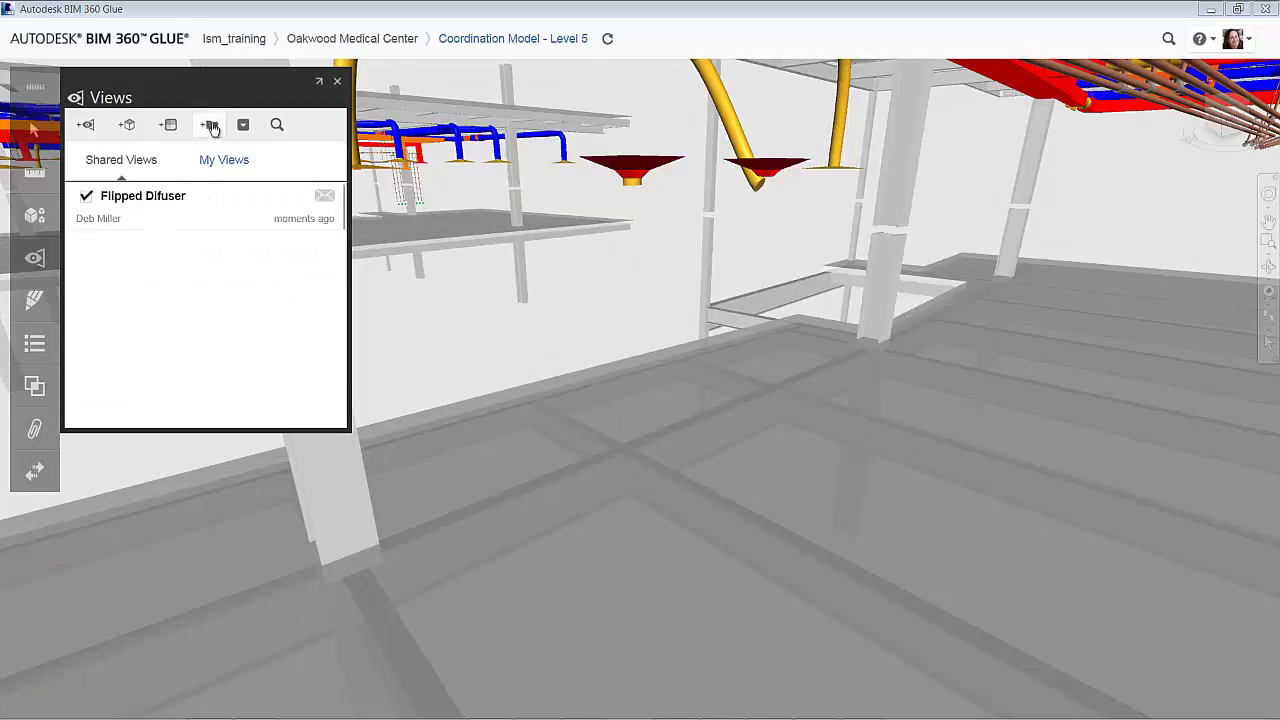
{"action": "left_click", "coordinate": [243, 125]}
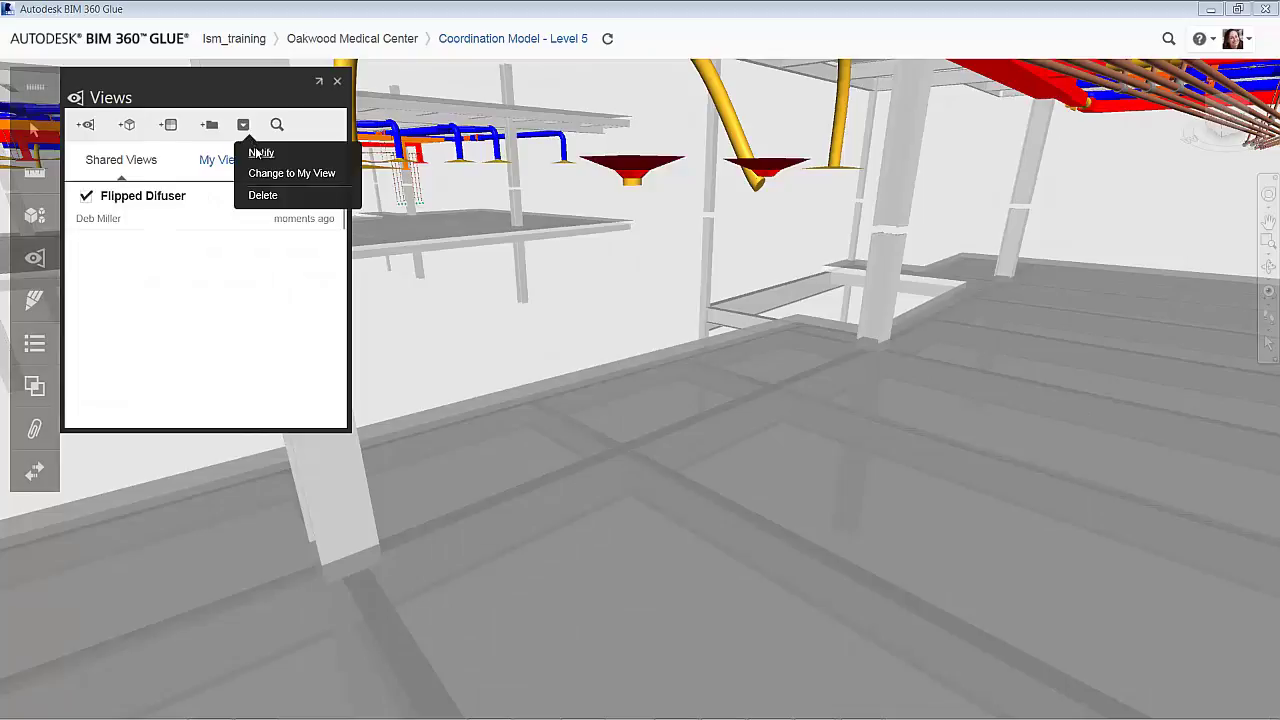
{"action": "left_click", "coordinate": [259, 153]}
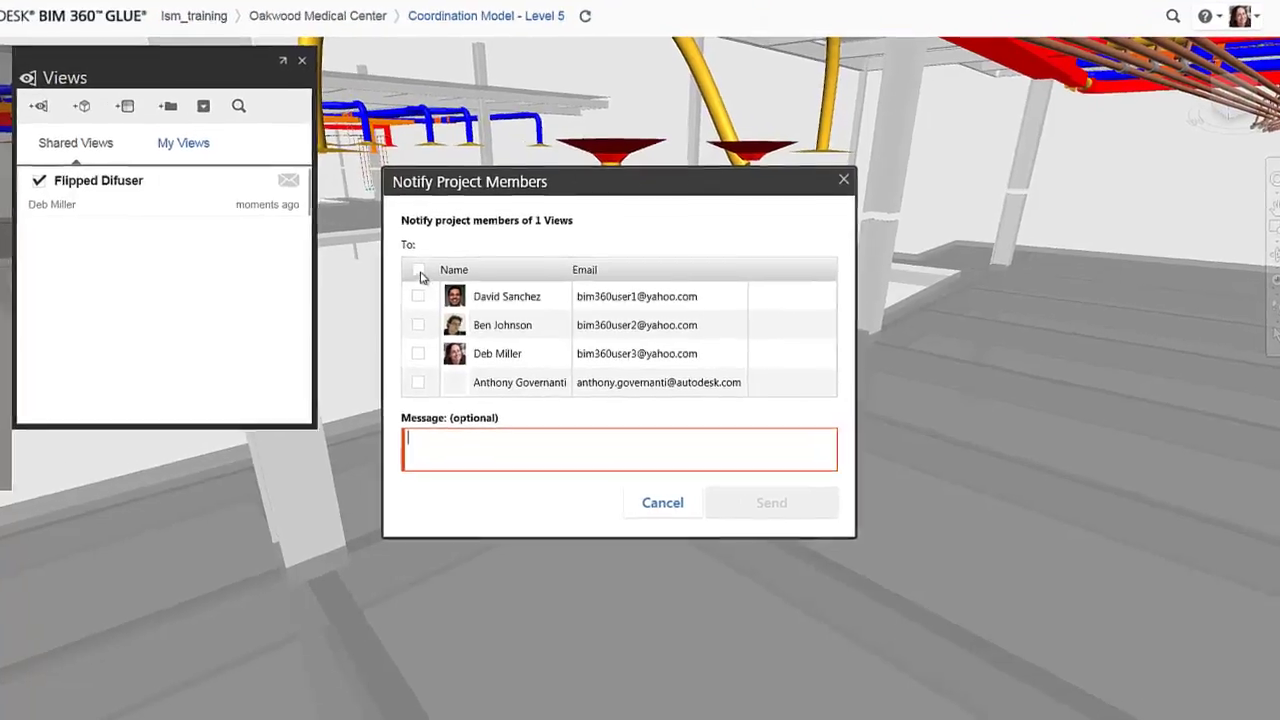
Send all four members the message 'Wow take a look at this!' and dismiss the confirmation
{"action": "left_click", "coordinate": [418, 270]}
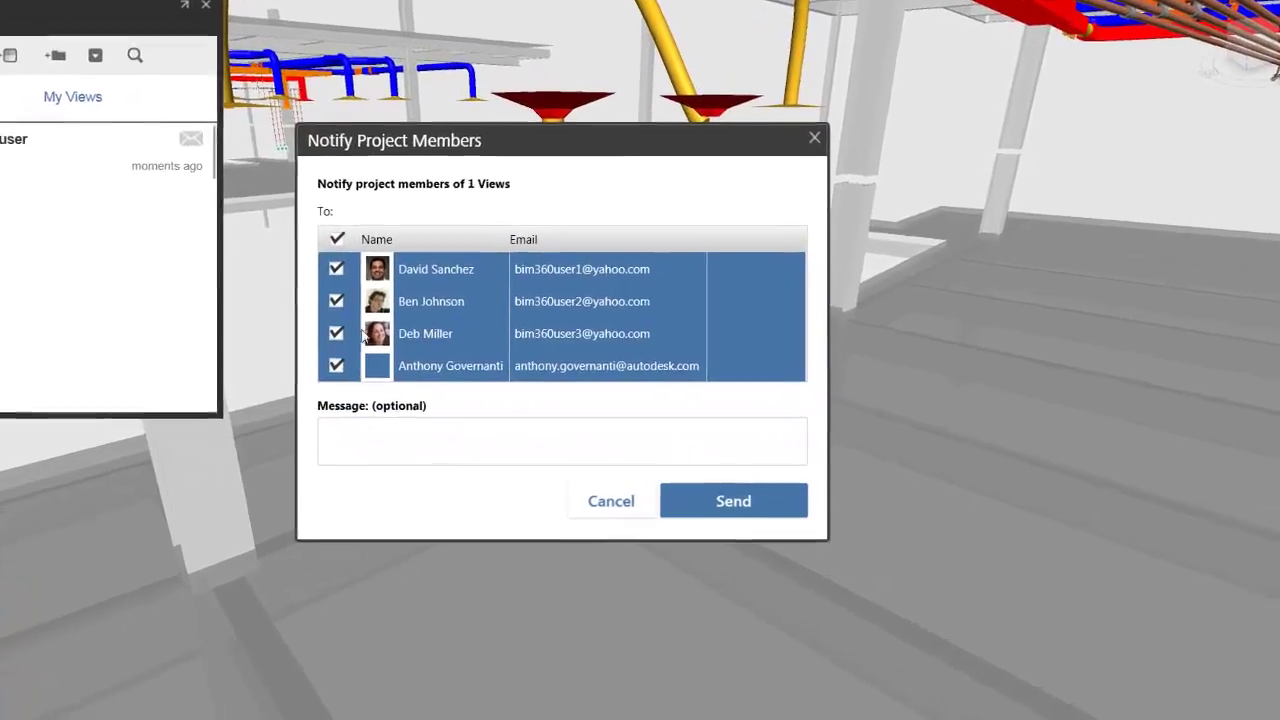
{"action": "left_click", "coordinate": [461, 429]}
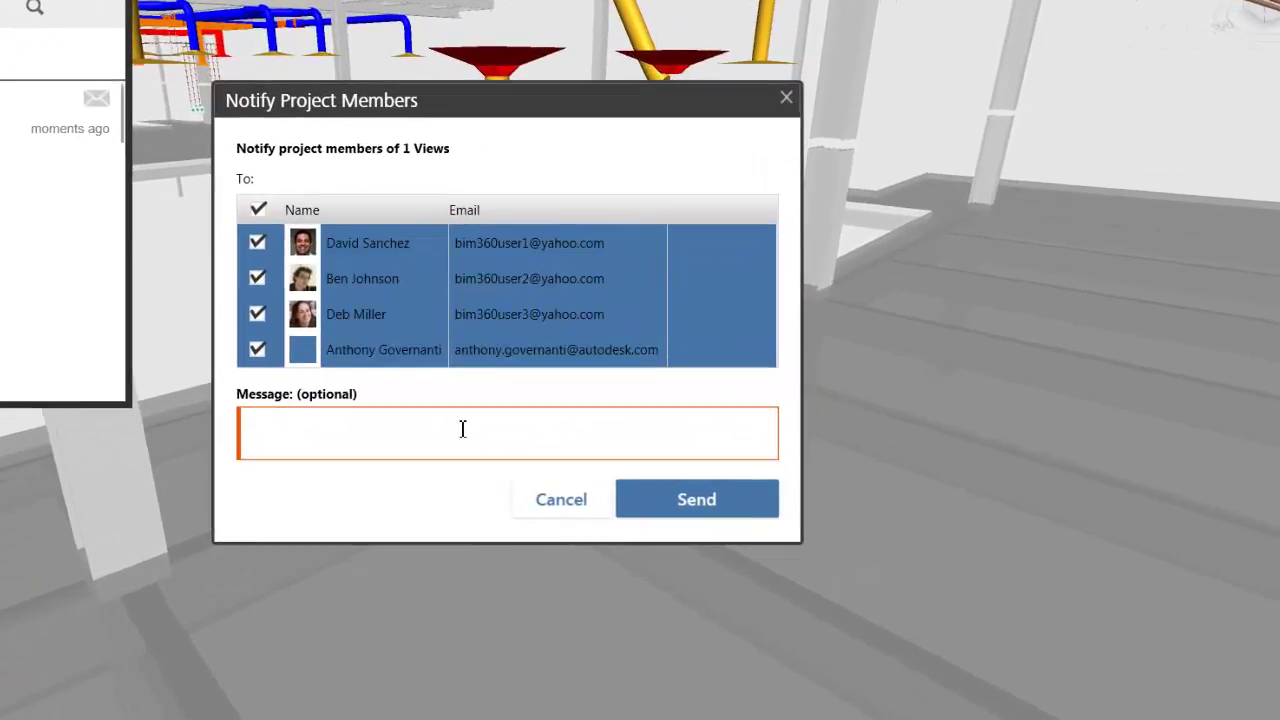
{"action": "type", "text": "Wow take a look at this!"}
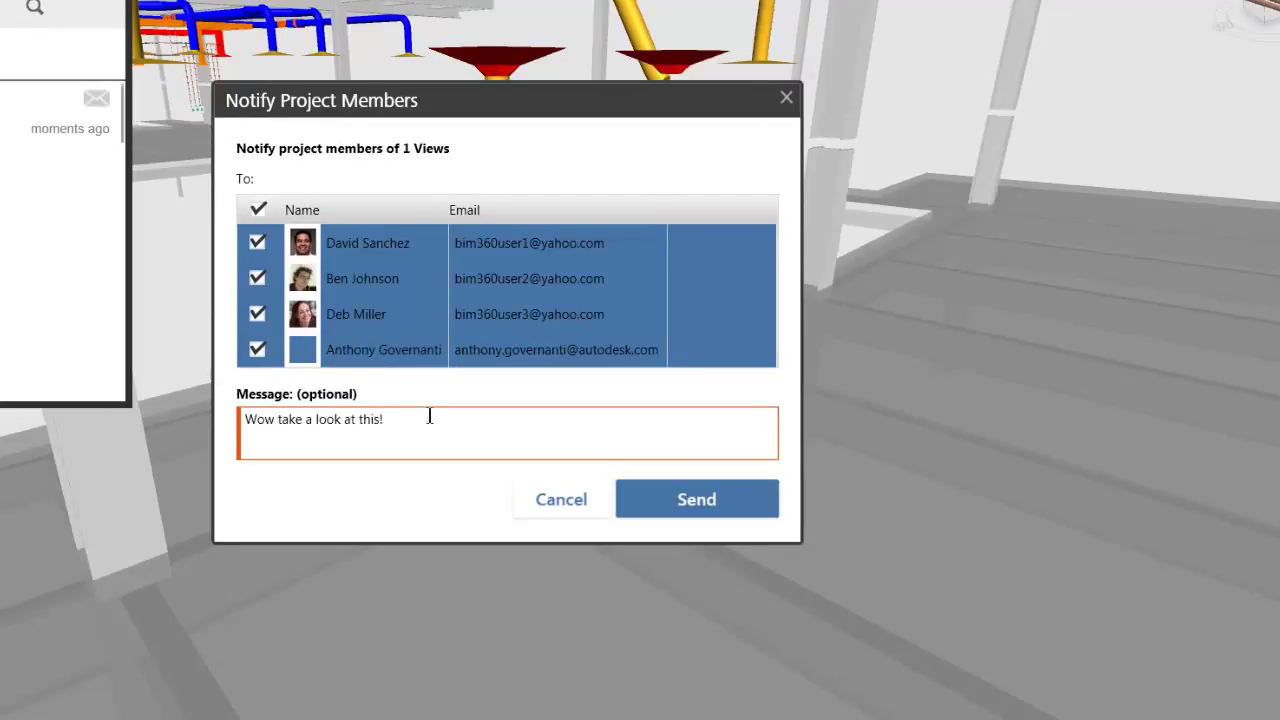
{"action": "left_click", "coordinate": [697, 497]}
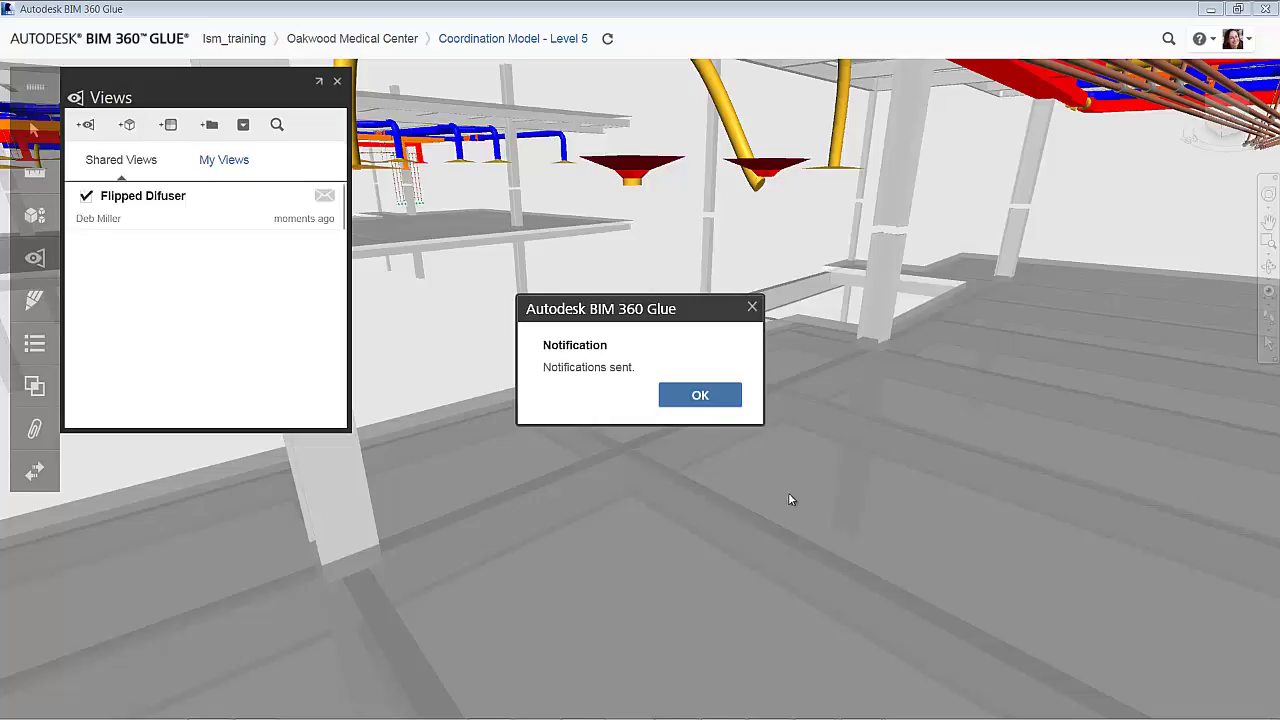
{"action": "left_click", "coordinate": [700, 396]}
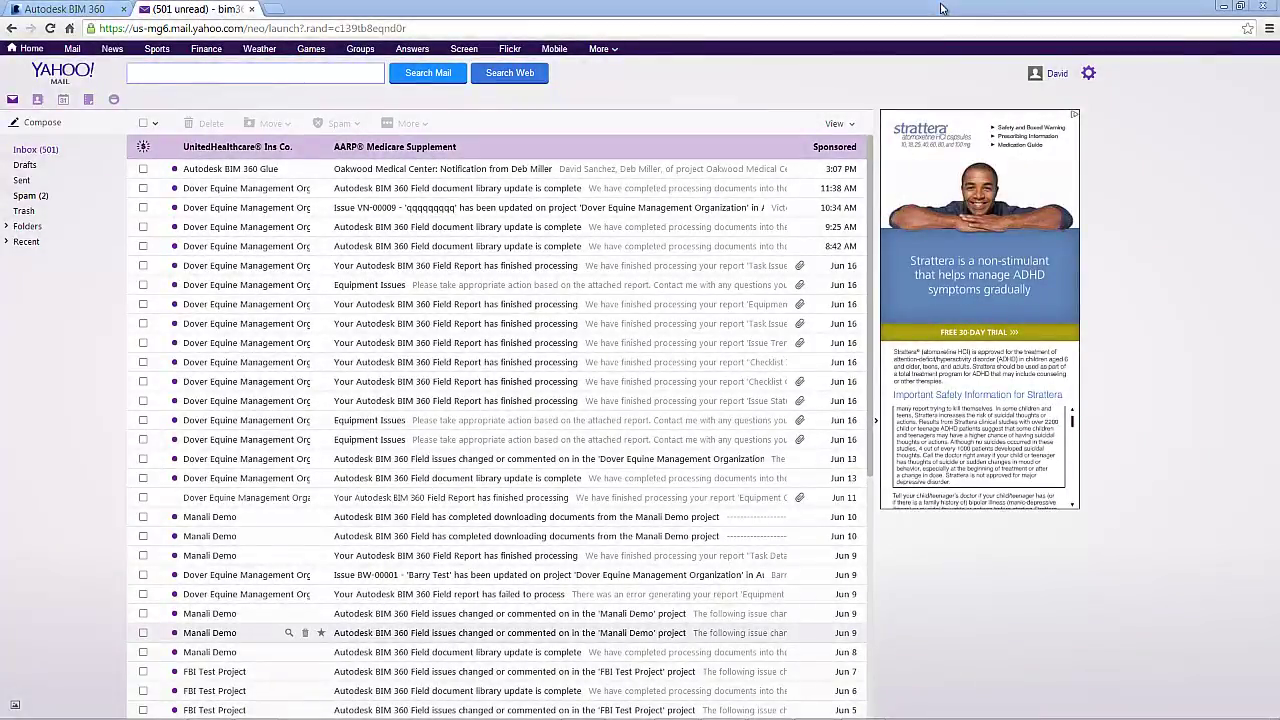
Open the 'Oakwood Medical Center: Notification' email at the top of the inbox
{"action": "mouse_move", "coordinate": [1060, 80]}
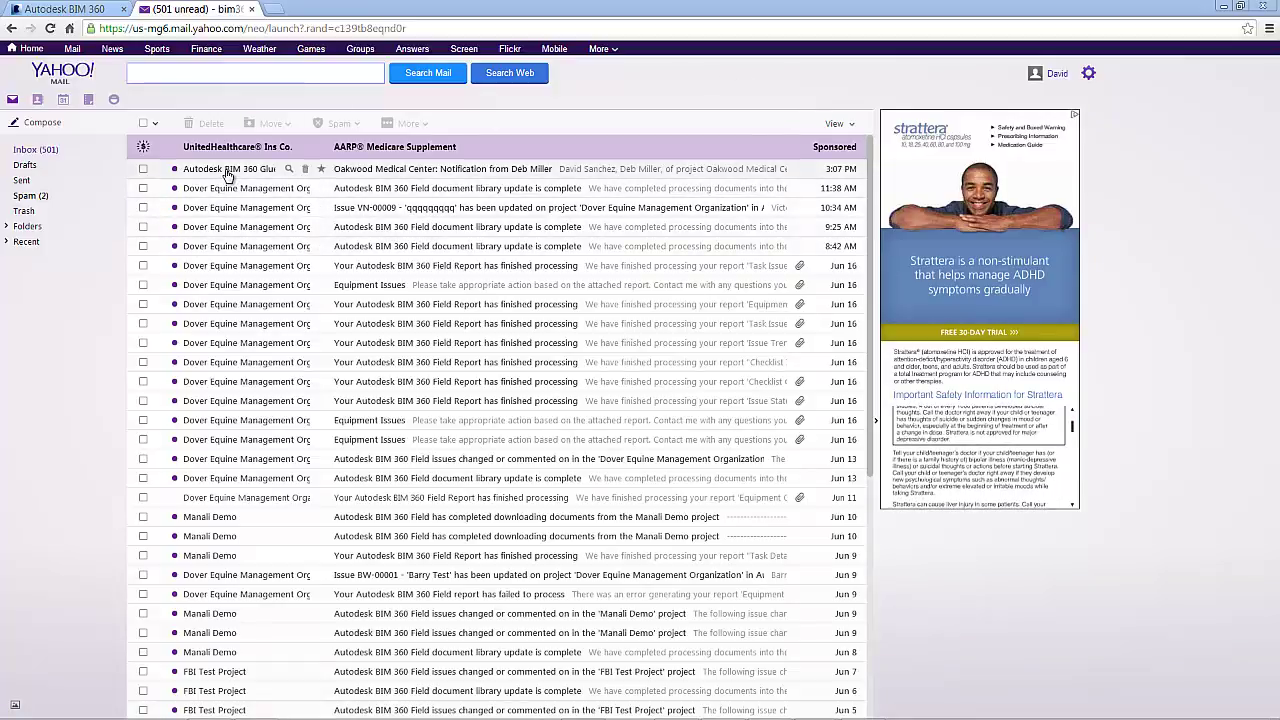
{"action": "left_click", "coordinate": [438, 176]}
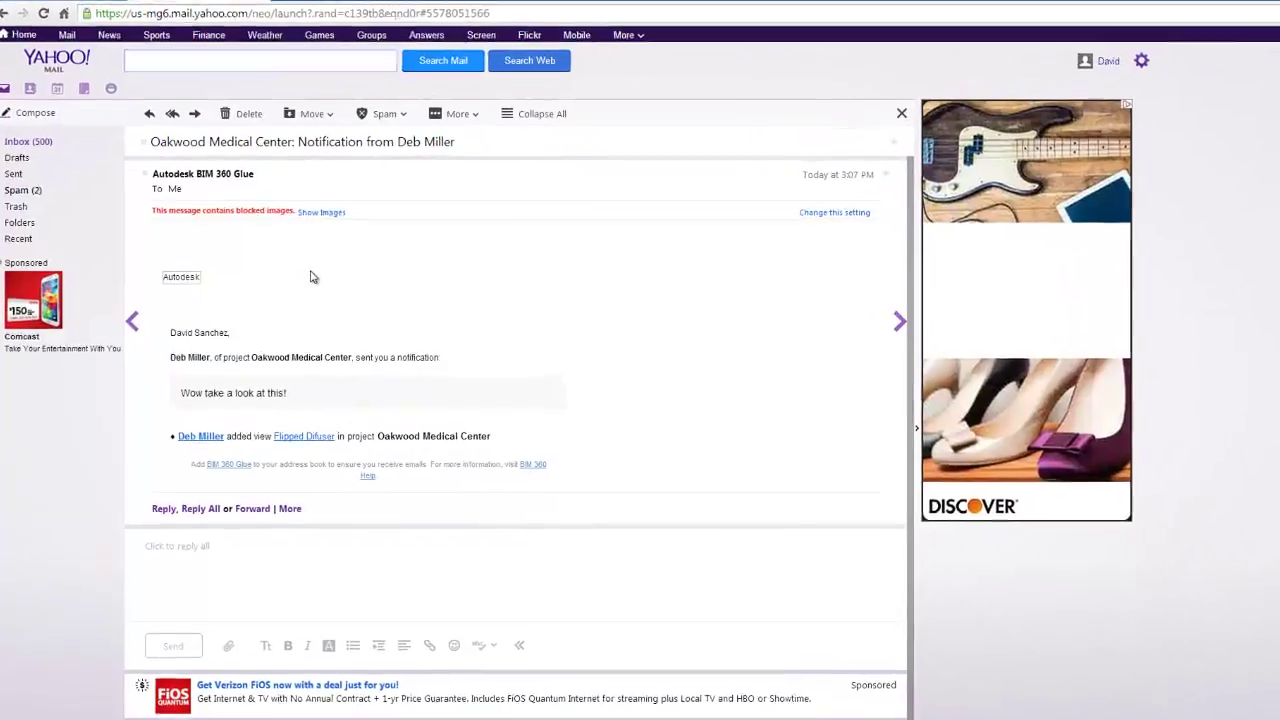
Load the email's blocked images, then follow the Flipped Difuser link to launch BIM 360 Glue
{"action": "left_click", "coordinate": [321, 212]}
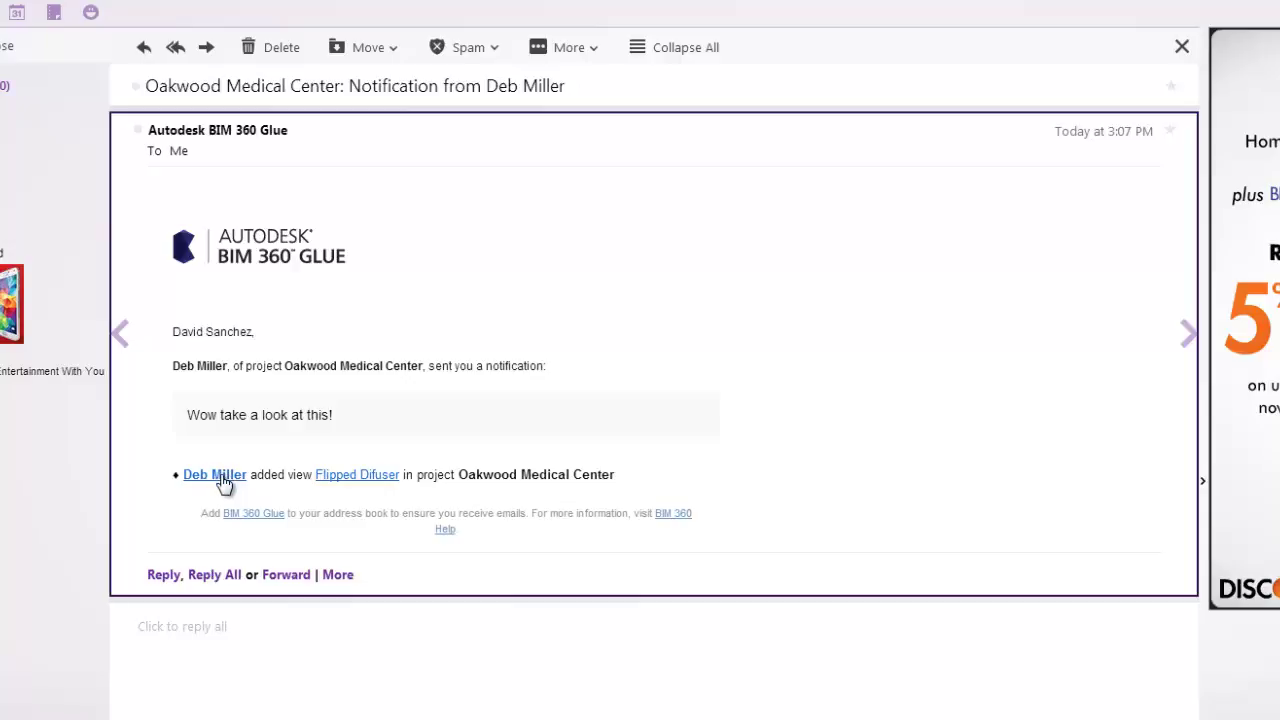
{"action": "left_click", "coordinate": [326, 458]}
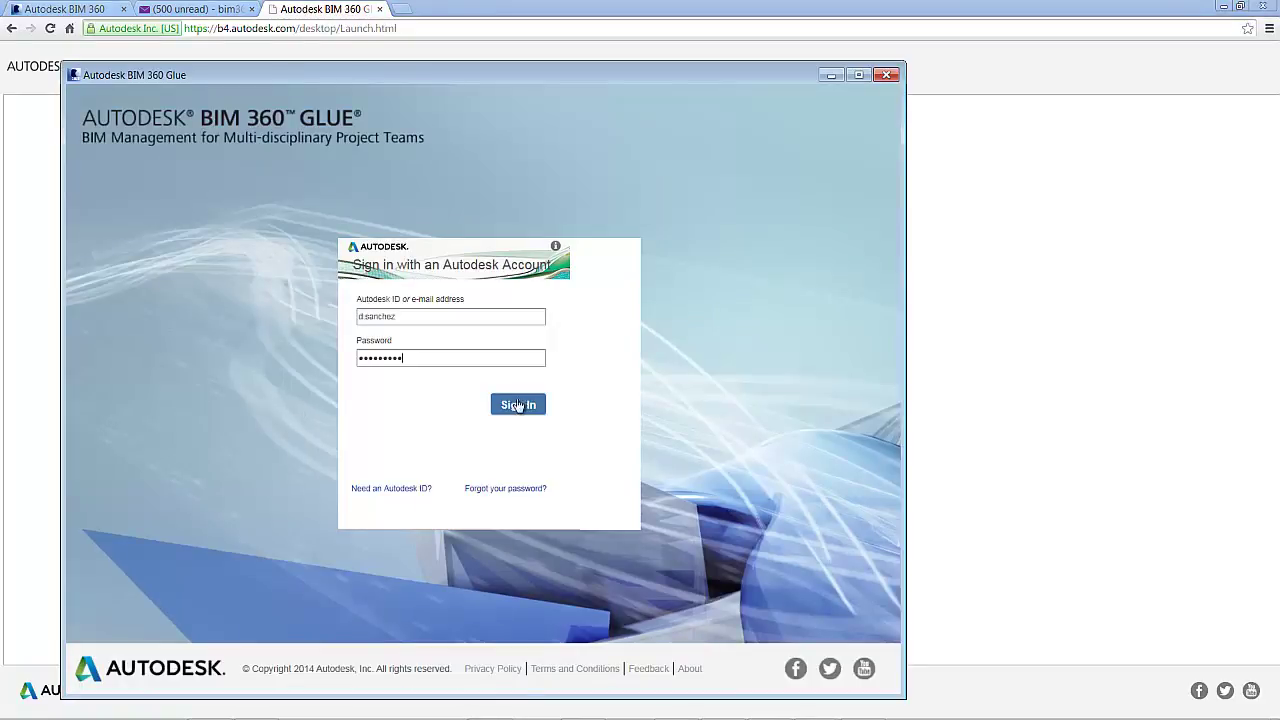
Sign in with the prefilled Autodesk ID and password to load the shared model
{"action": "left_click", "coordinate": [532, 405]}
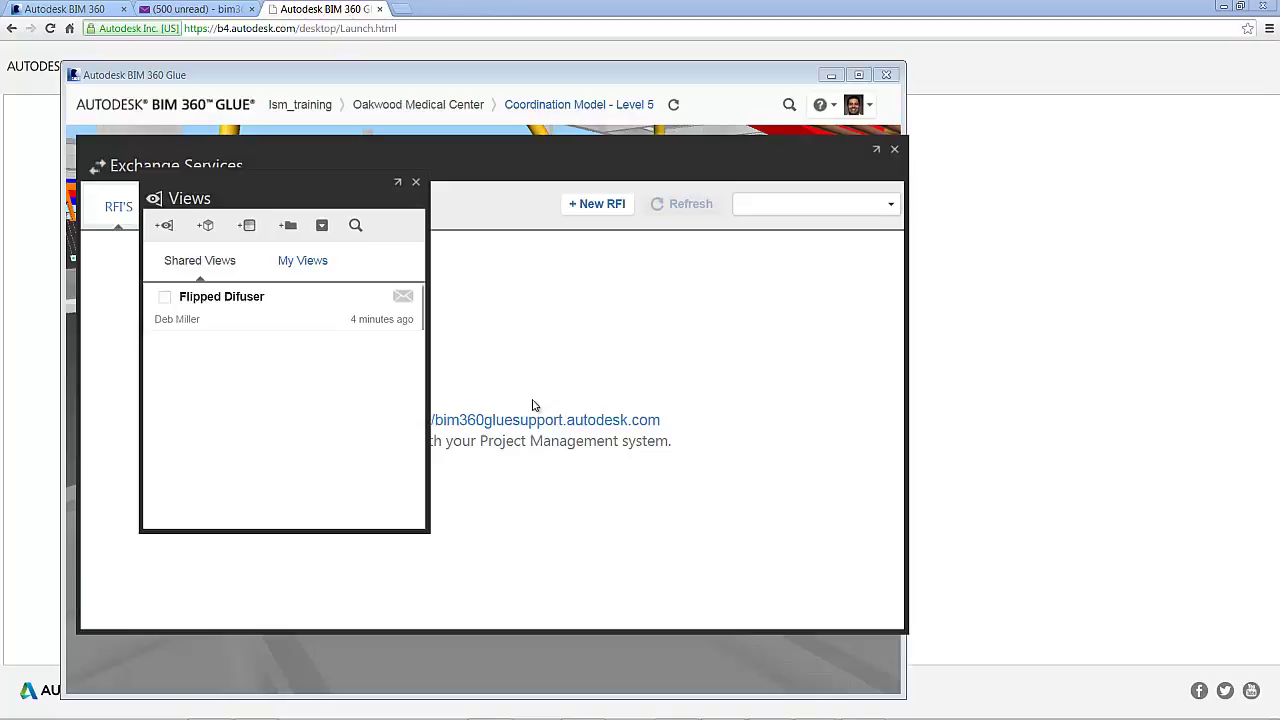
Close the Exchange Services panel and maximize the BIM 360 Glue window
{"action": "left_click", "coordinate": [894, 149]}
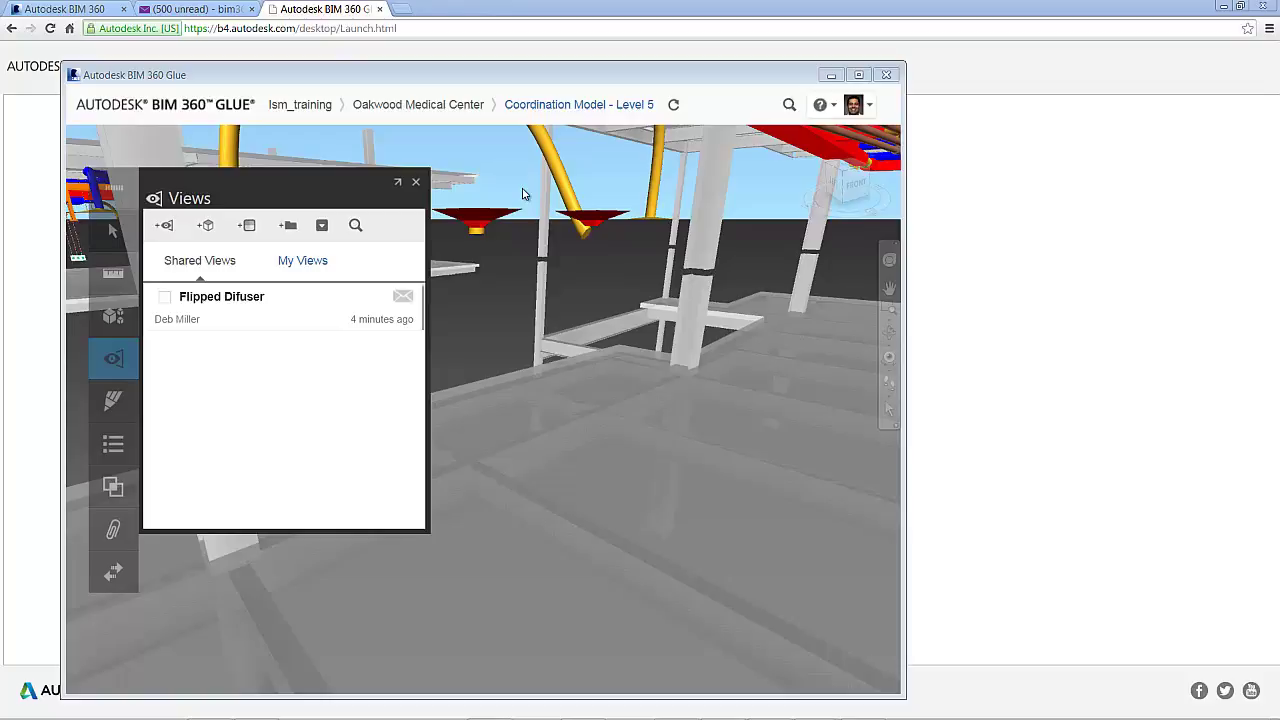
{"action": "double_click", "coordinate": [598, 75]}
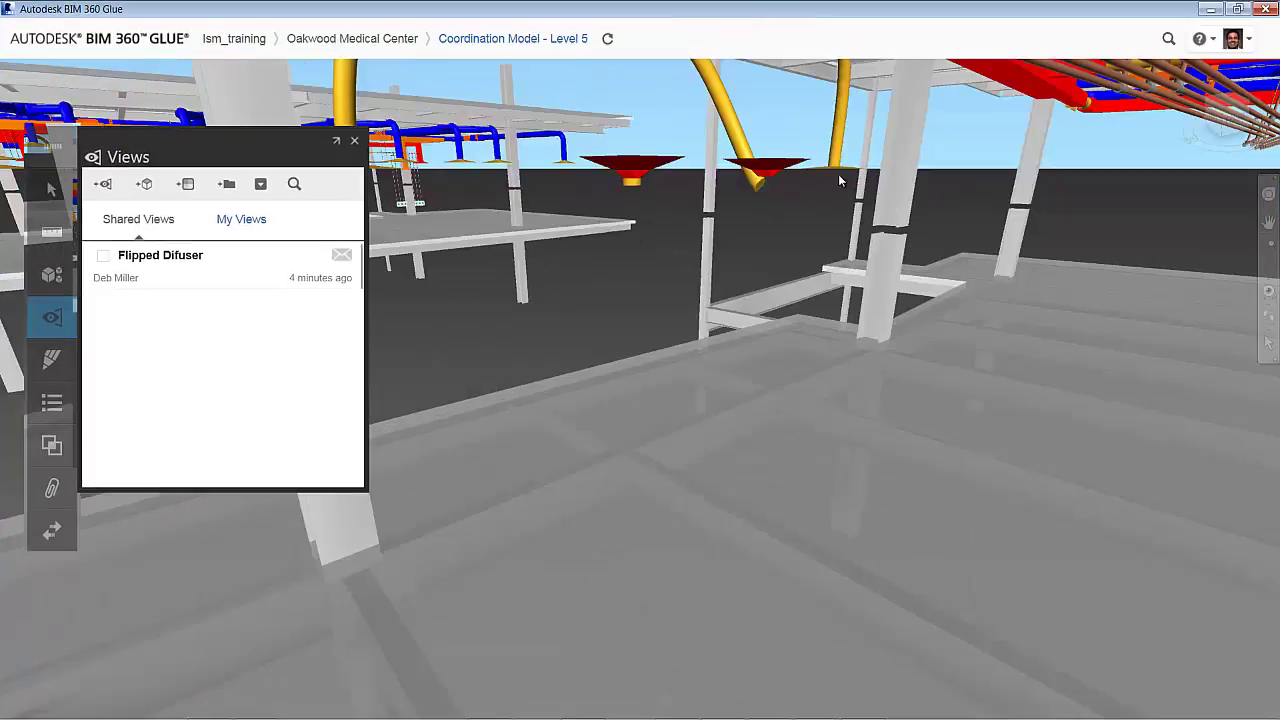